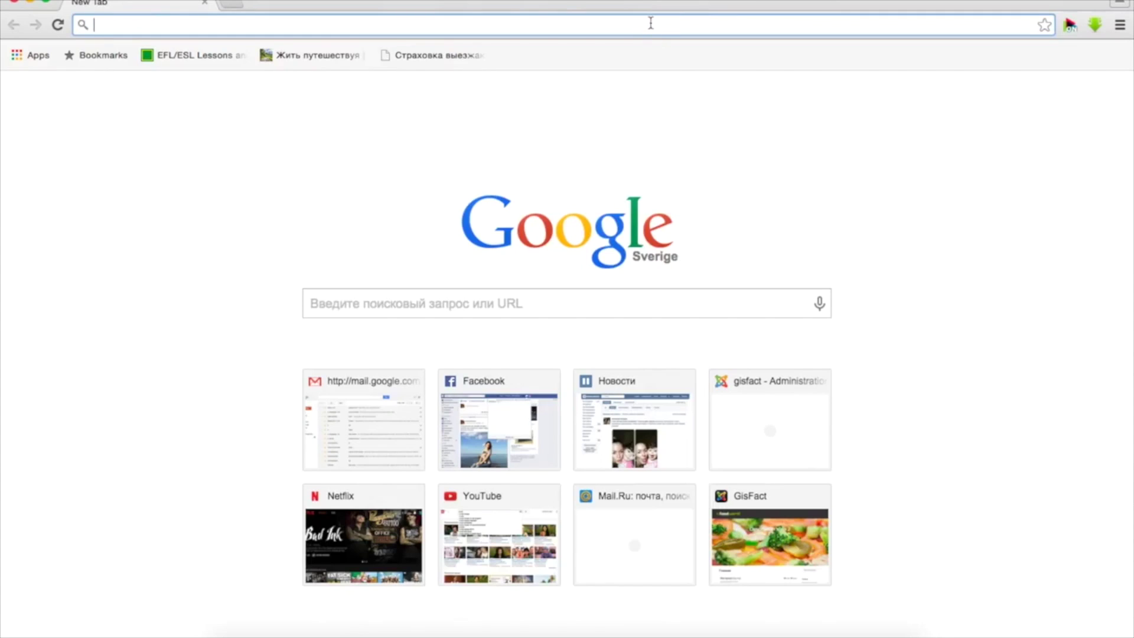
Step: Load taobao.com in a new Chrome tab
type("taoba")
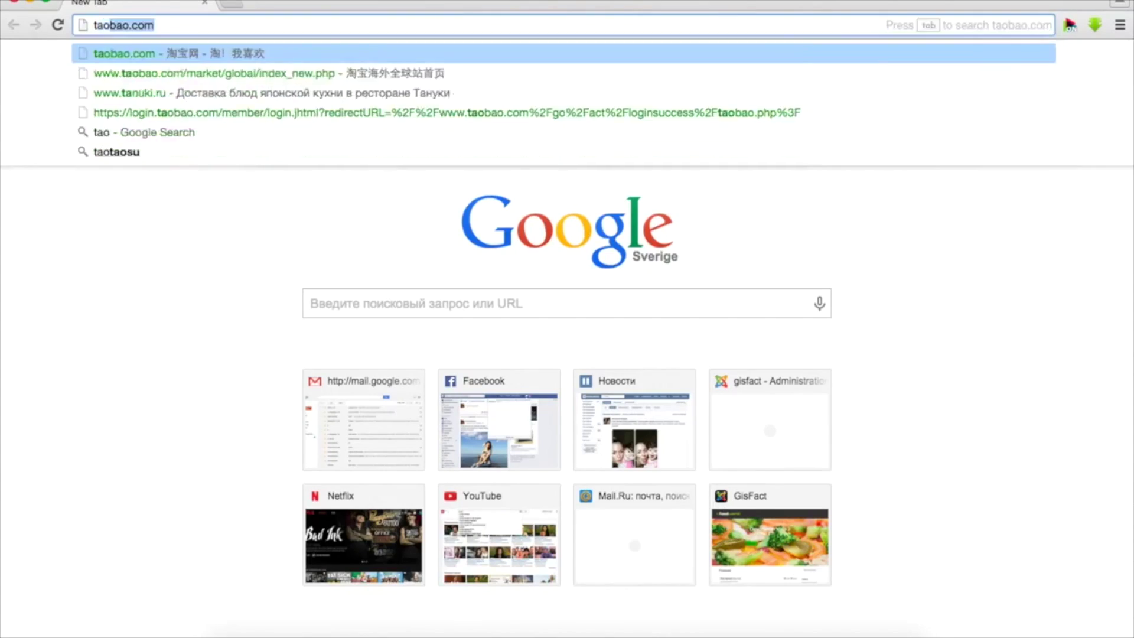
type("o.")
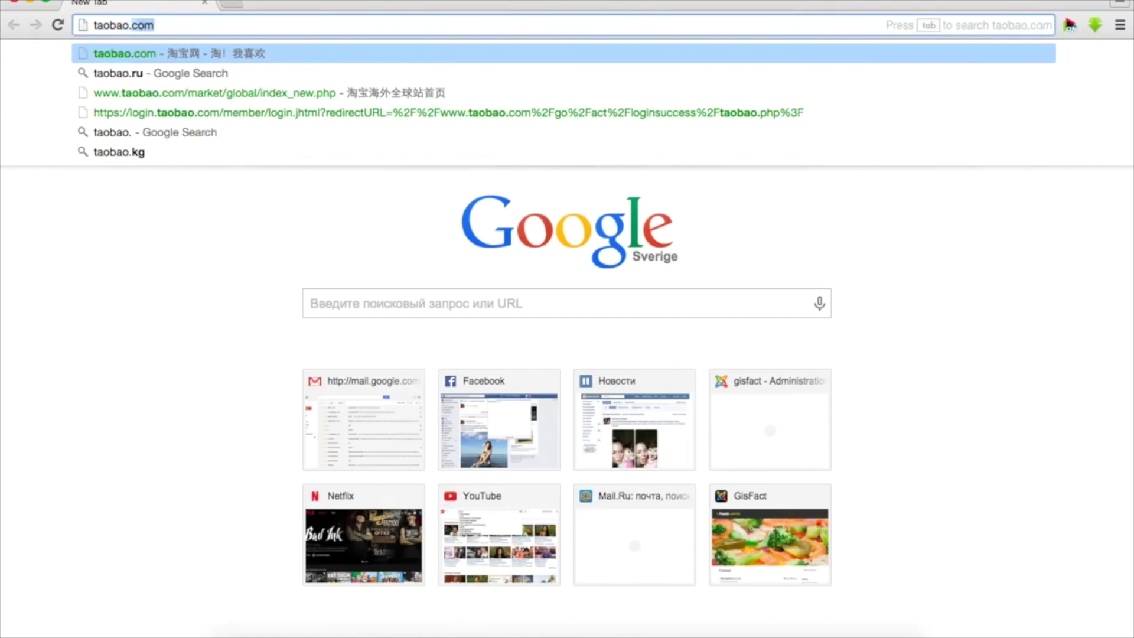
type("com")
key("Return")
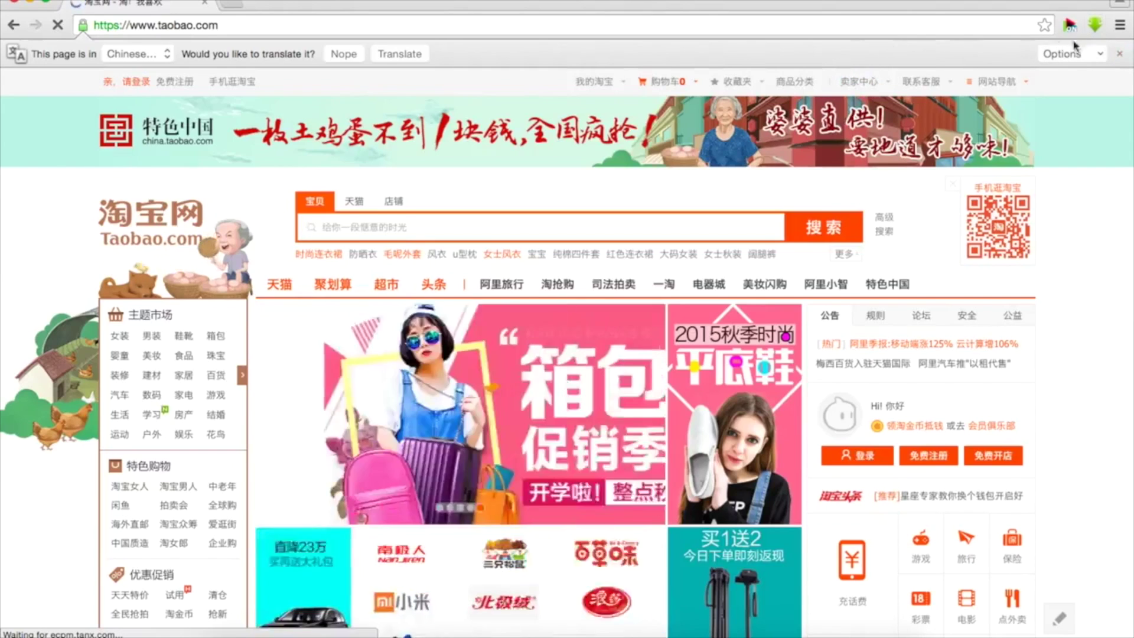
Step: Dismiss the translate offer, translate the home page into English, then revert to the original Chinese
left_click(1117, 55)
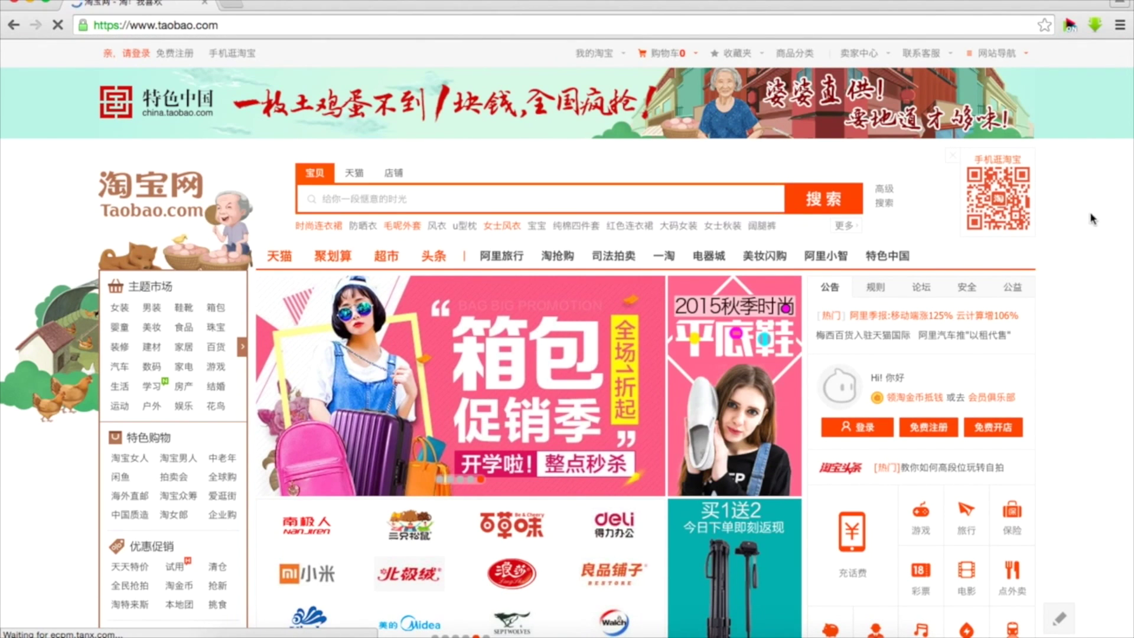
right_click(1043, 229)
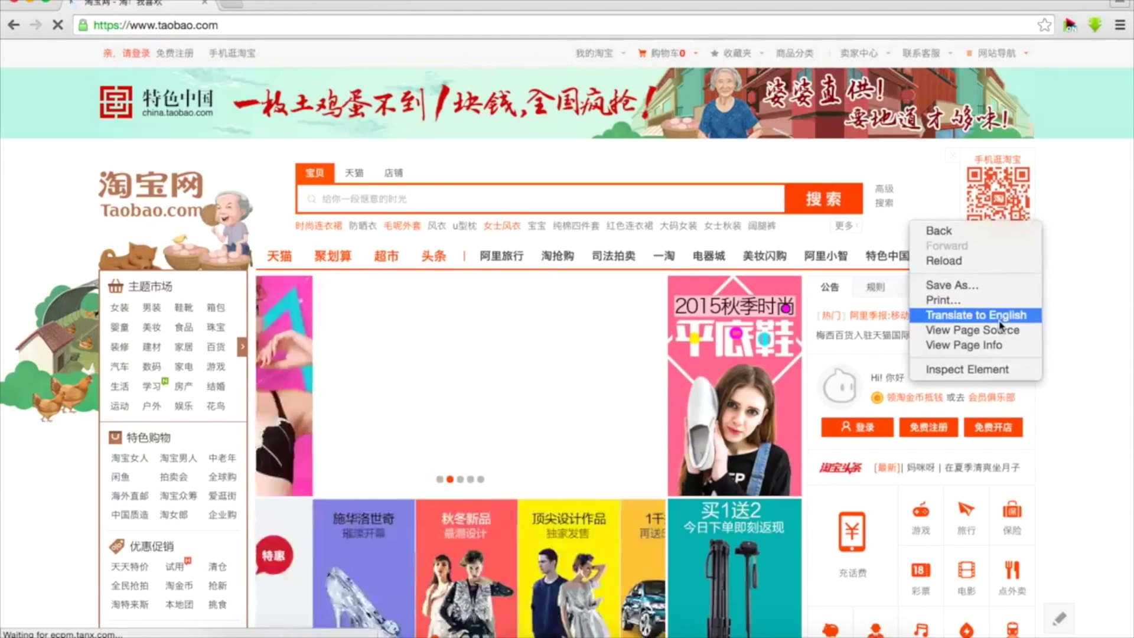
left_click(999, 317)
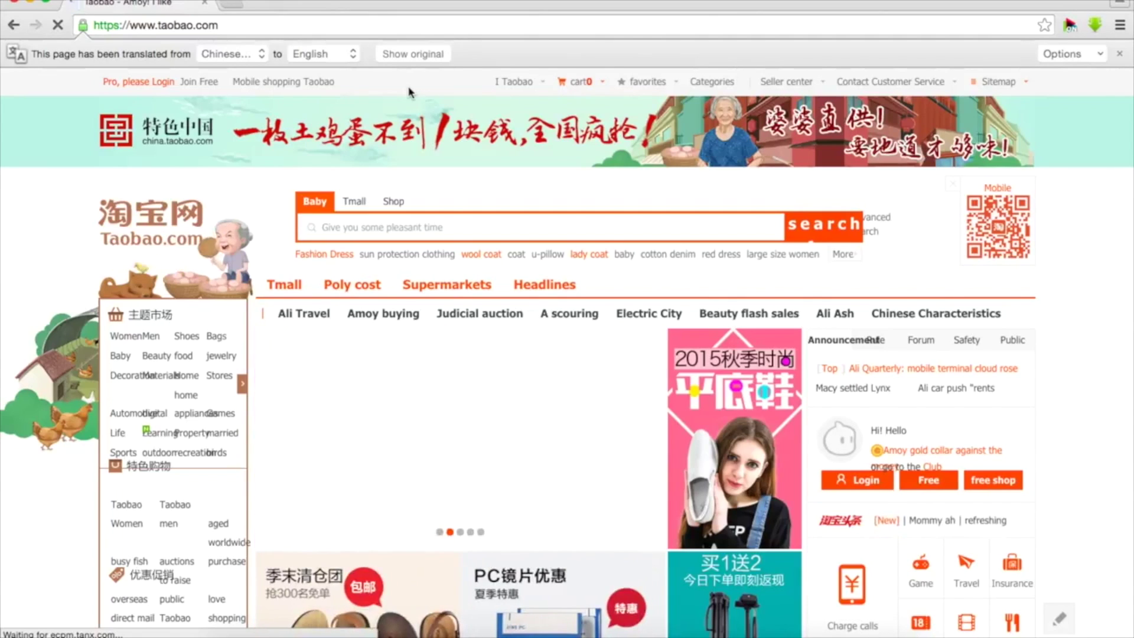
mouse_move(153, 88)
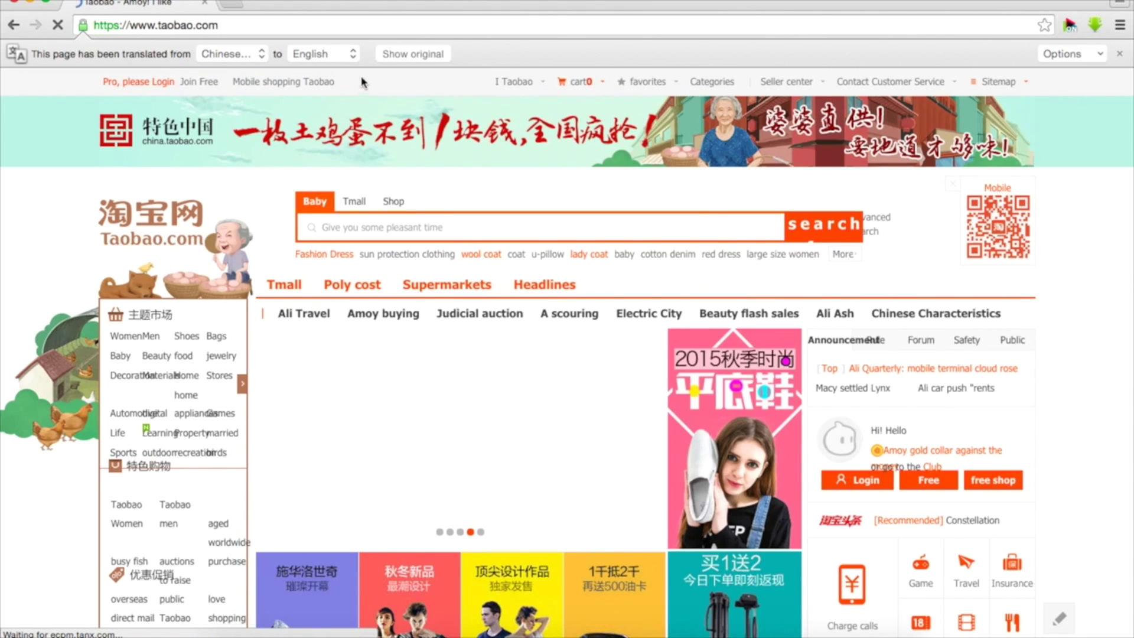
left_click(401, 53)
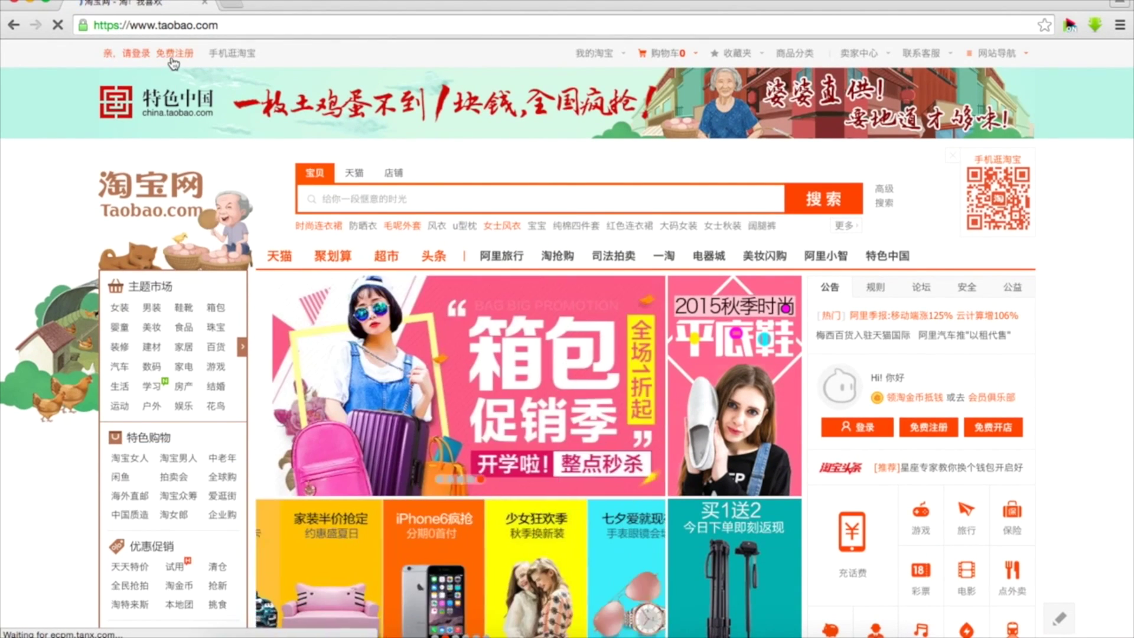
Step: Open 免费注册 registration, accept the agreement, and focus the mobile-number field
left_click(176, 55)
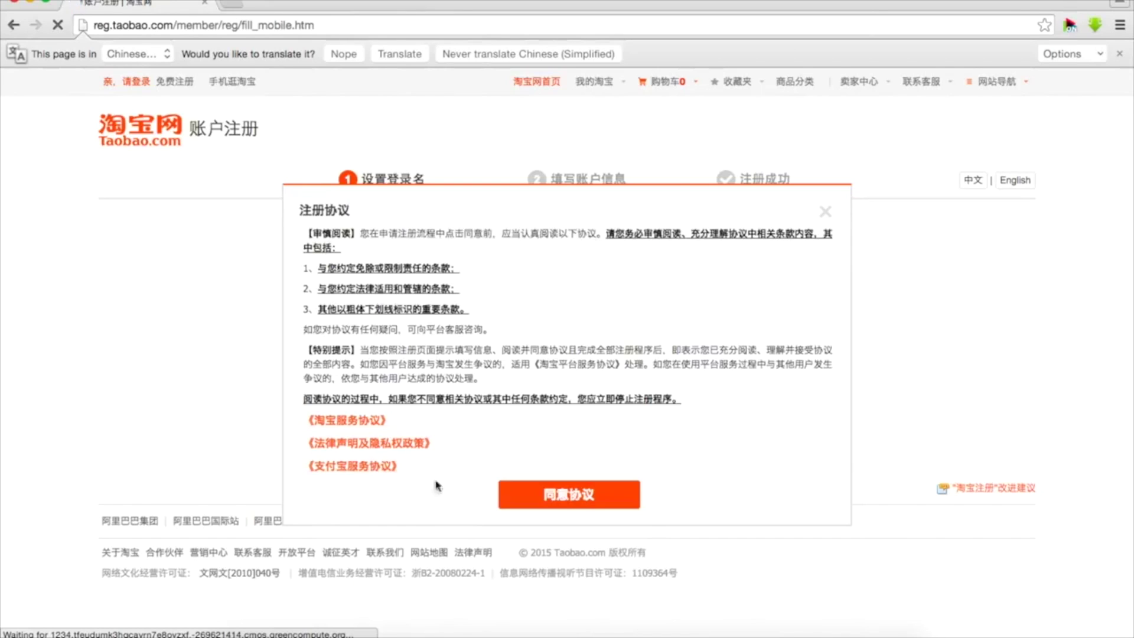
left_click(549, 494)
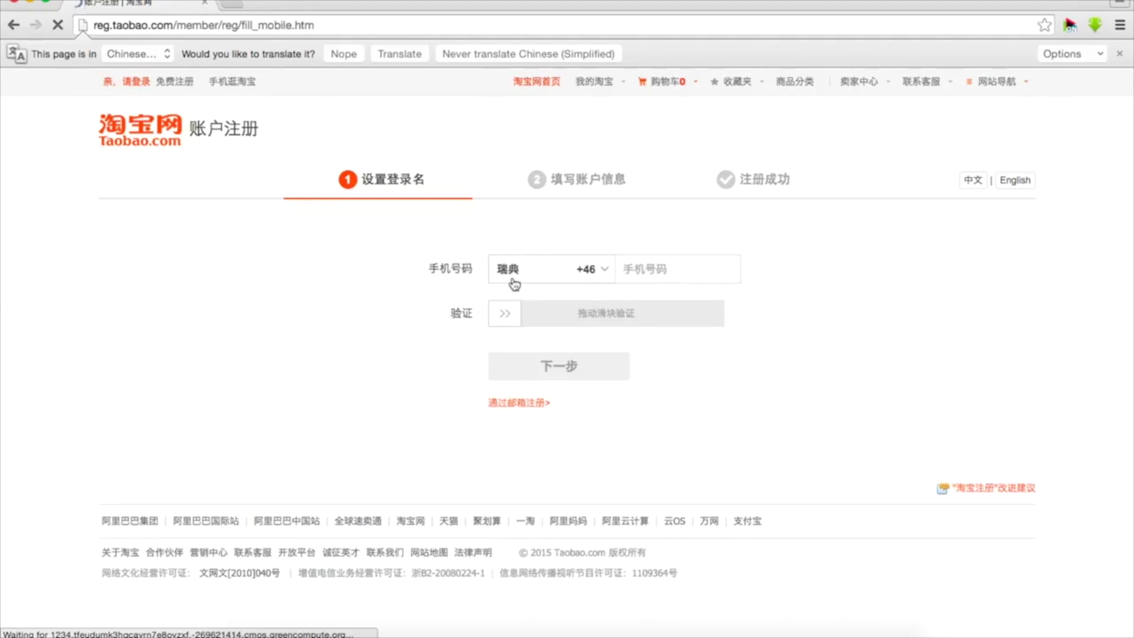
left_click(637, 270)
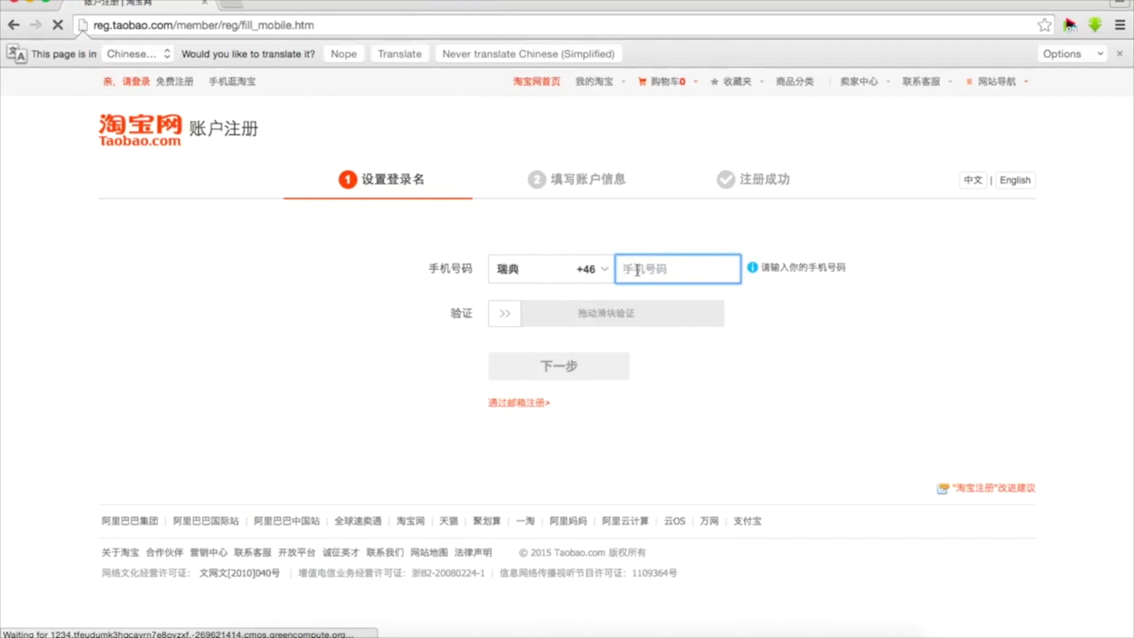
Step: Enter the mobile number, pass the slide-to-verify check, and continue with 下一步
type("760098619")
left_click(882, 313)
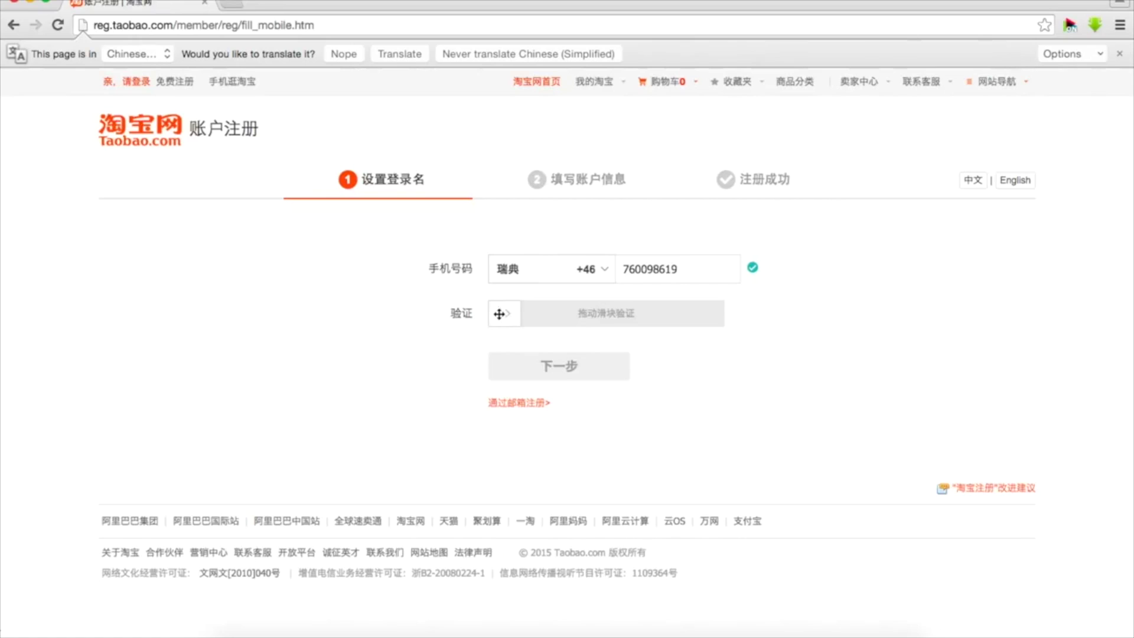
left_click_drag(499, 313, 916, 294)
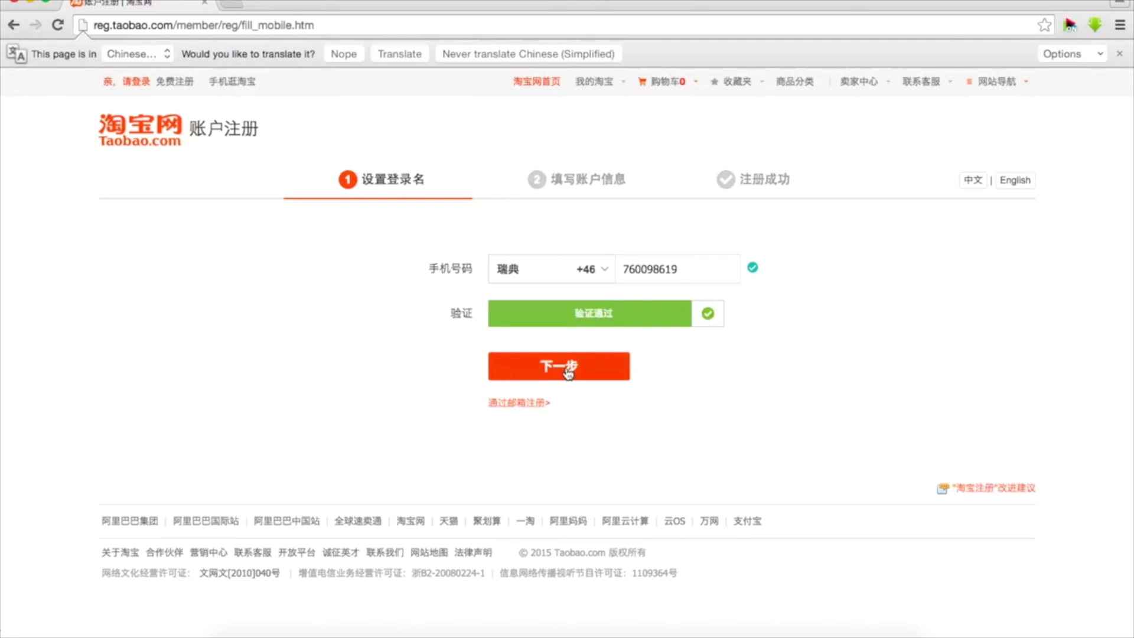
left_click(568, 372)
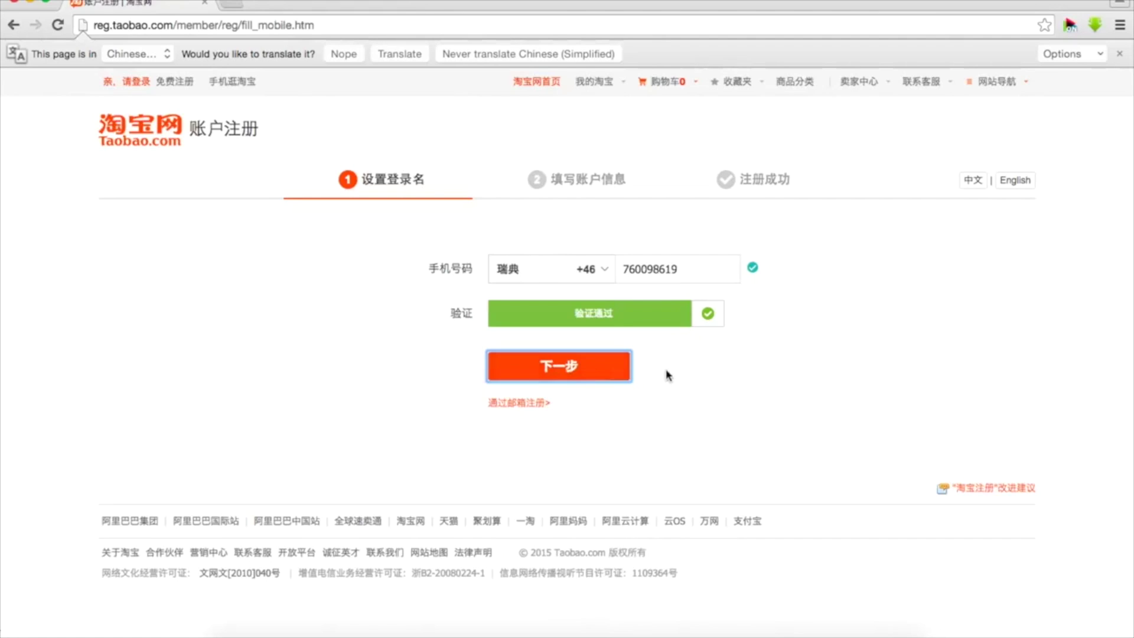
Step: Enter the SMS code in the 校验码 field and confirm it with 确定
left_click(577, 365)
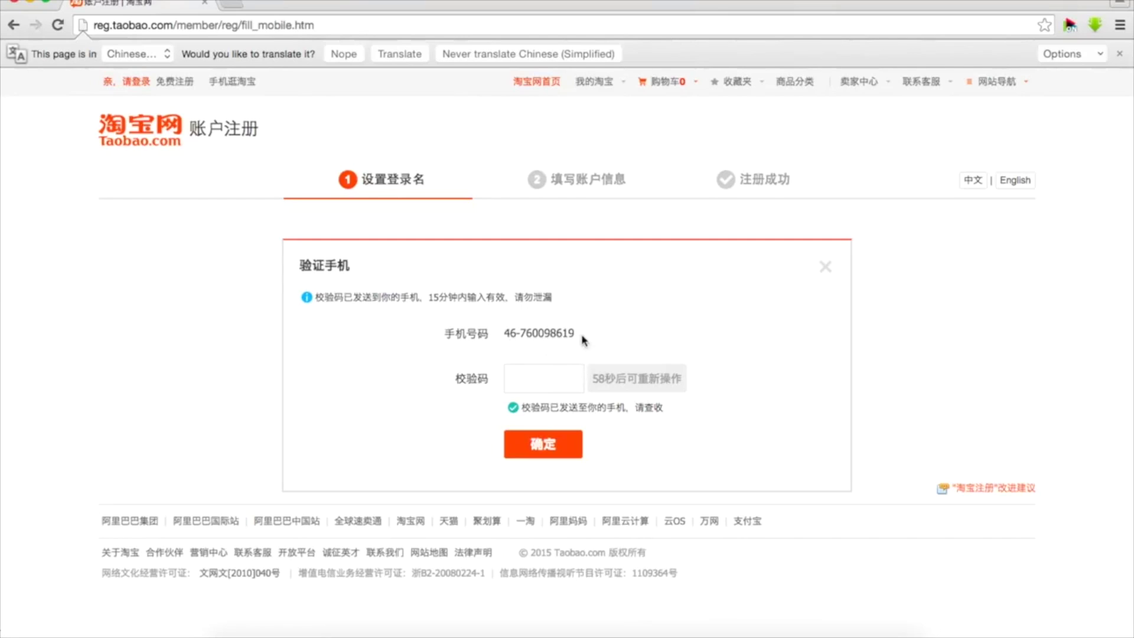
right_click(558, 382)
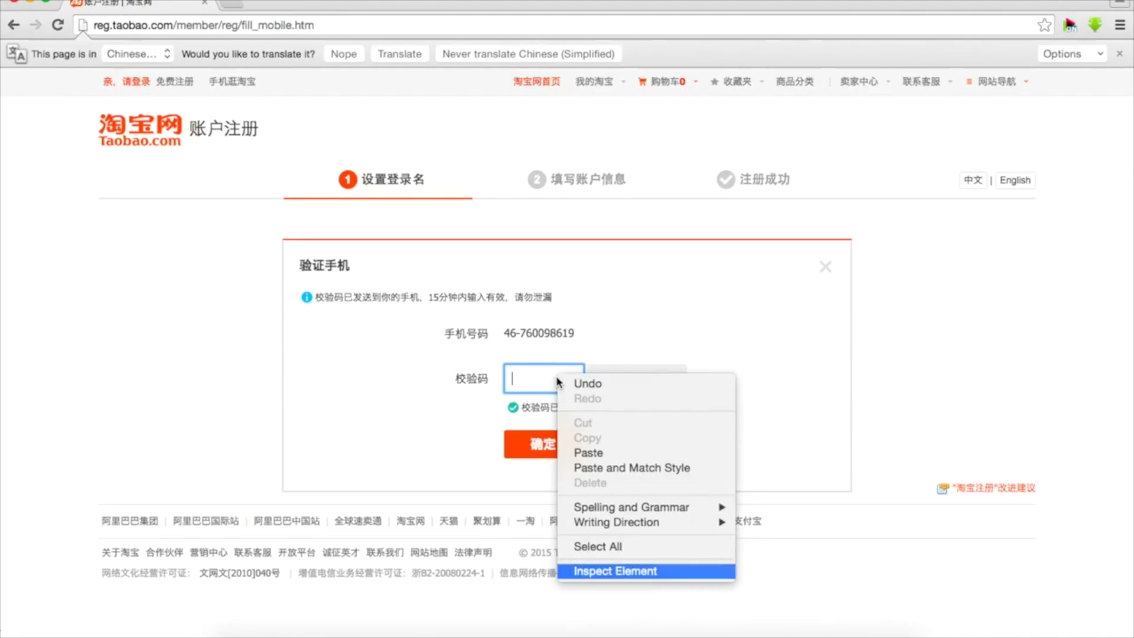
left_click(499, 415)
left_click(517, 379)
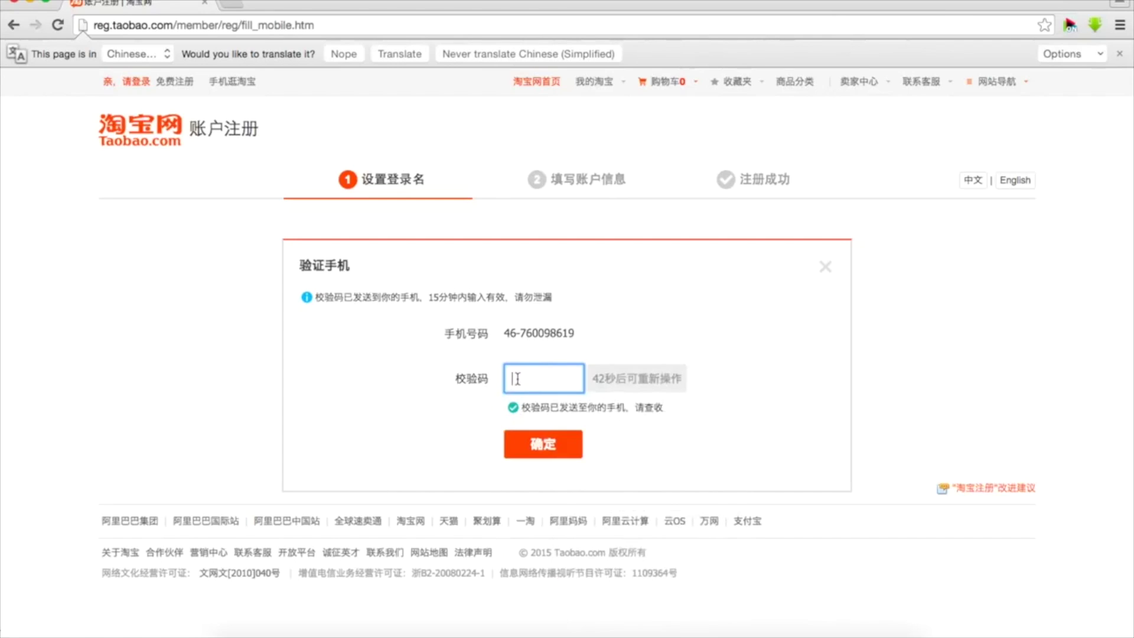
left_click(549, 444)
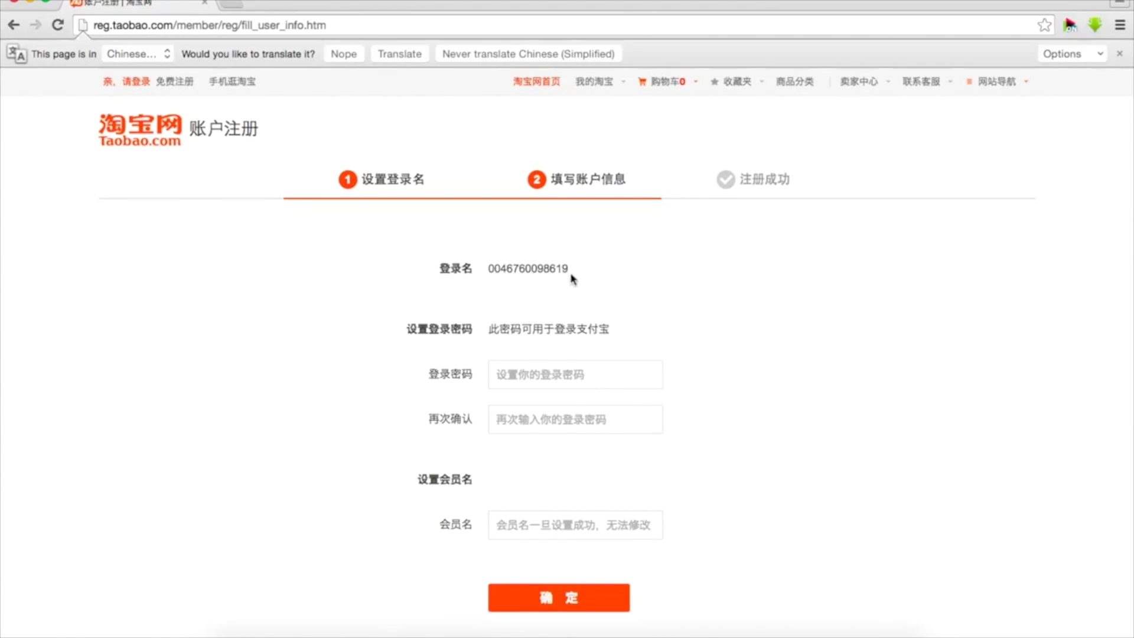
Step: Enter the new login password and retype it in the confirmation field
left_click(509, 374)
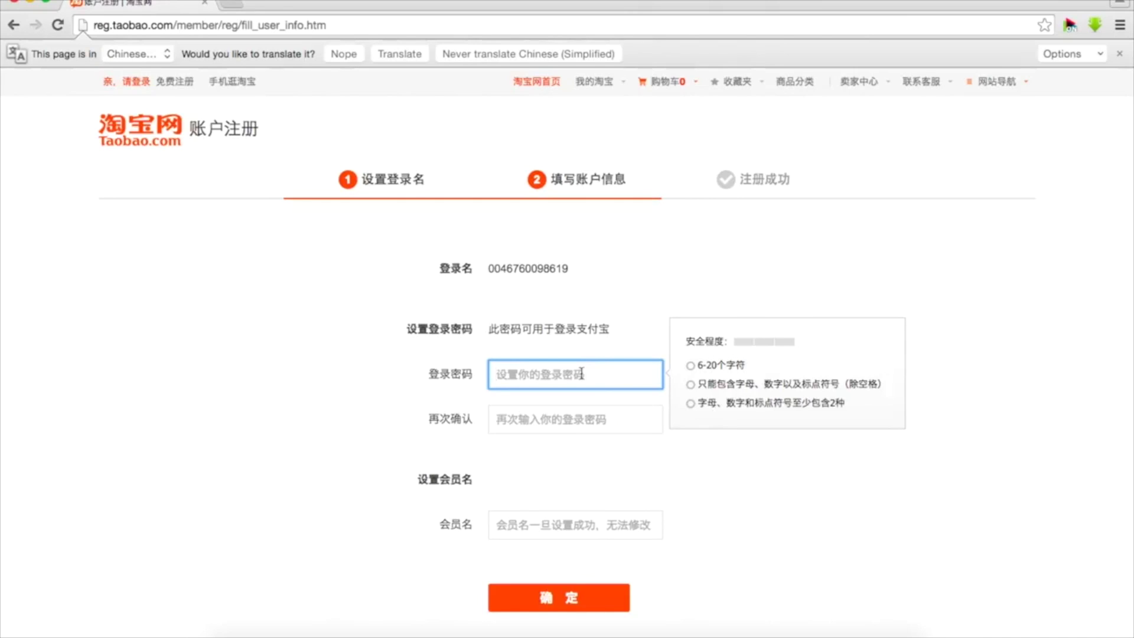
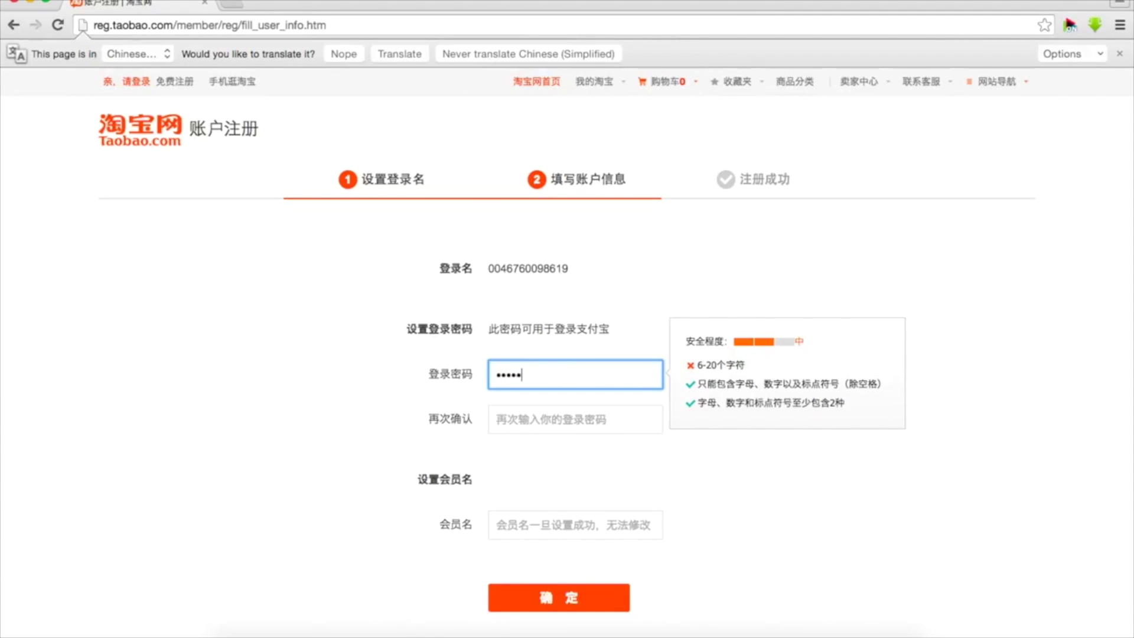
left_click(575, 420)
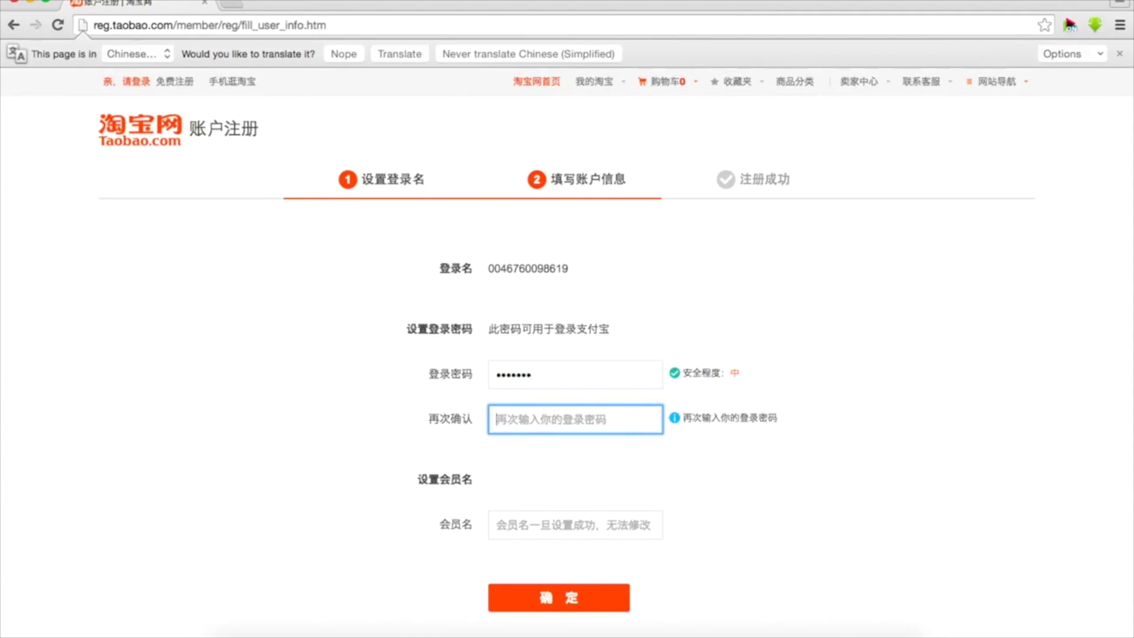
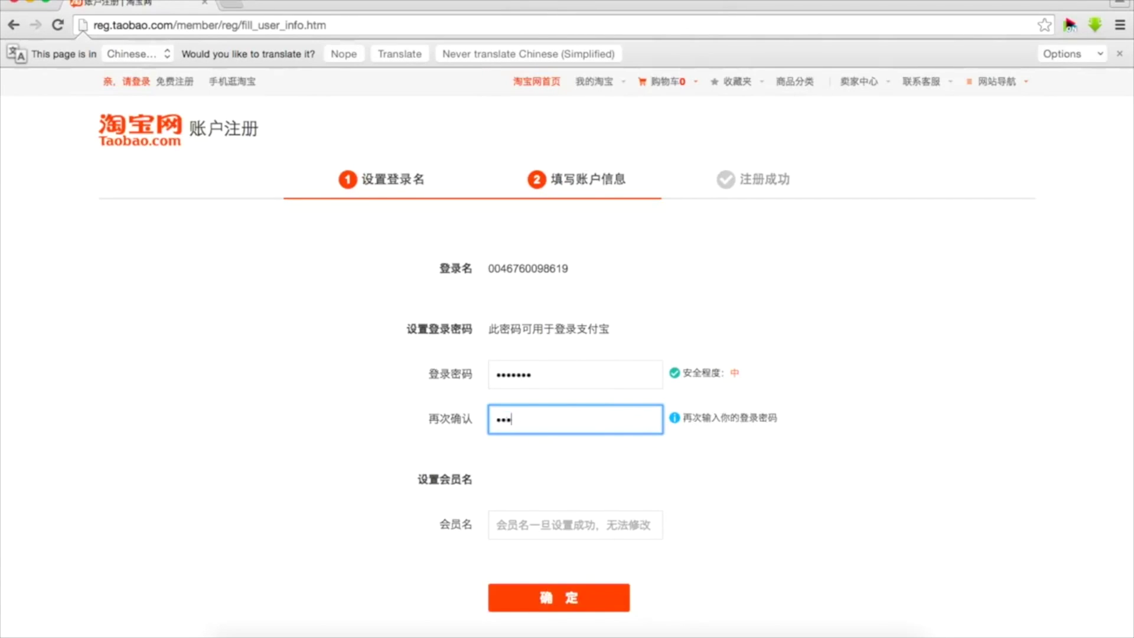
left_click(714, 476)
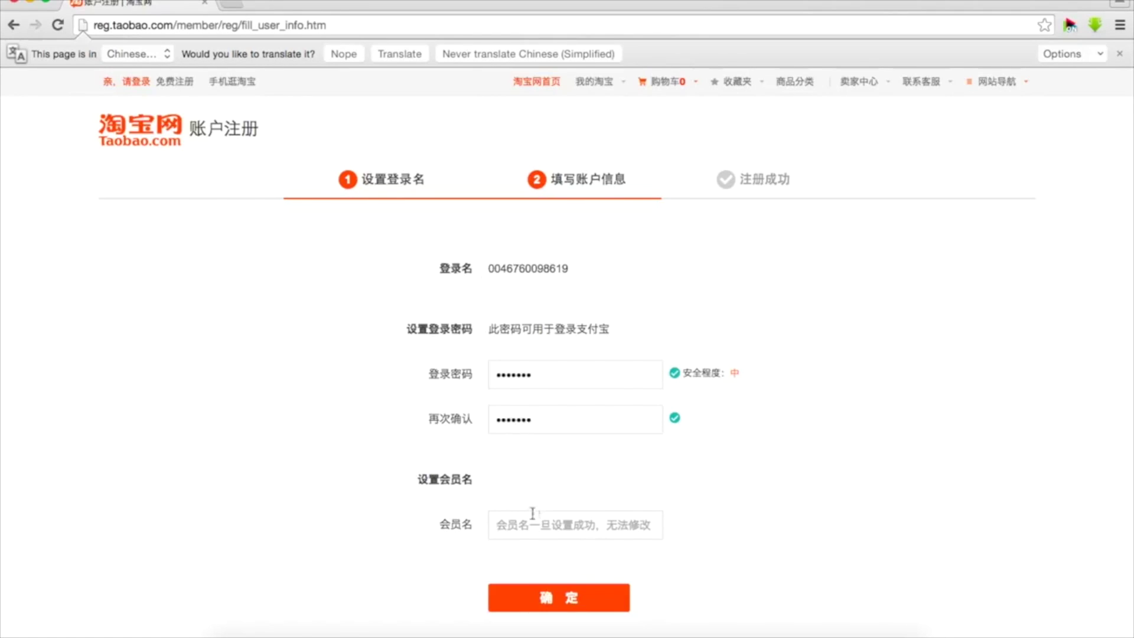
Step: Fill in the member name after a submit attempt with the field left empty
left_click(531, 520)
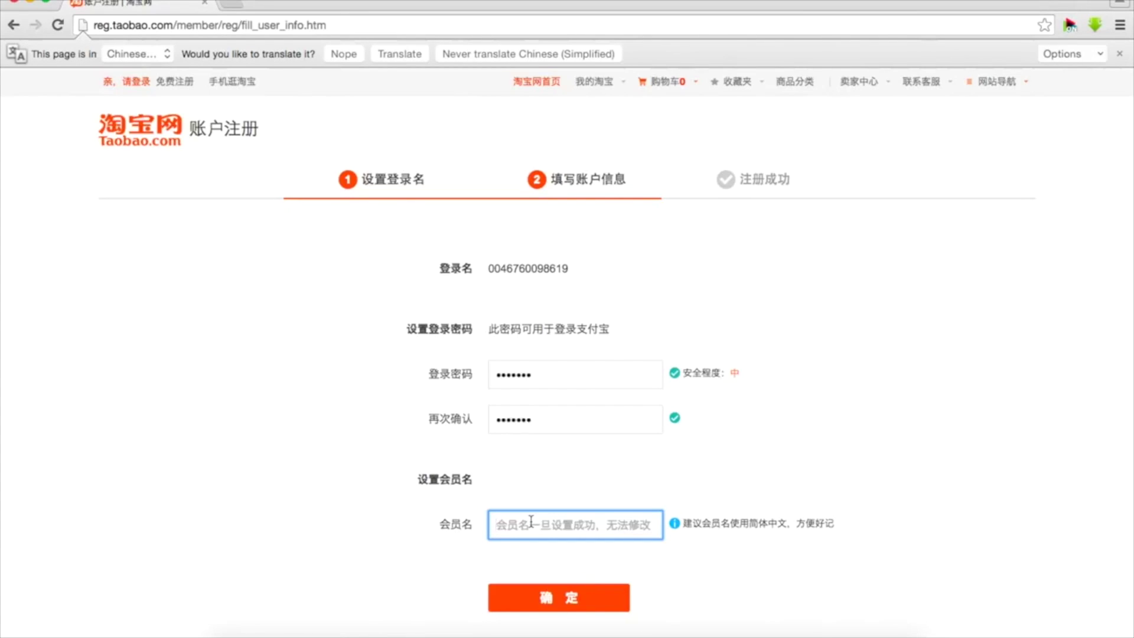
left_click(691, 588)
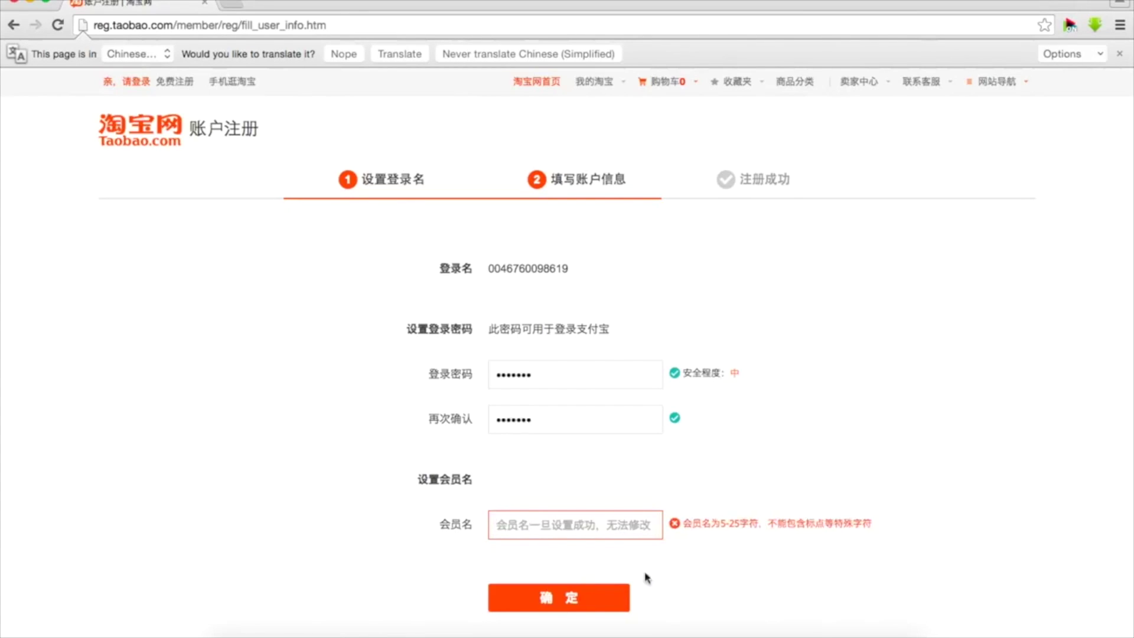
left_click(573, 607)
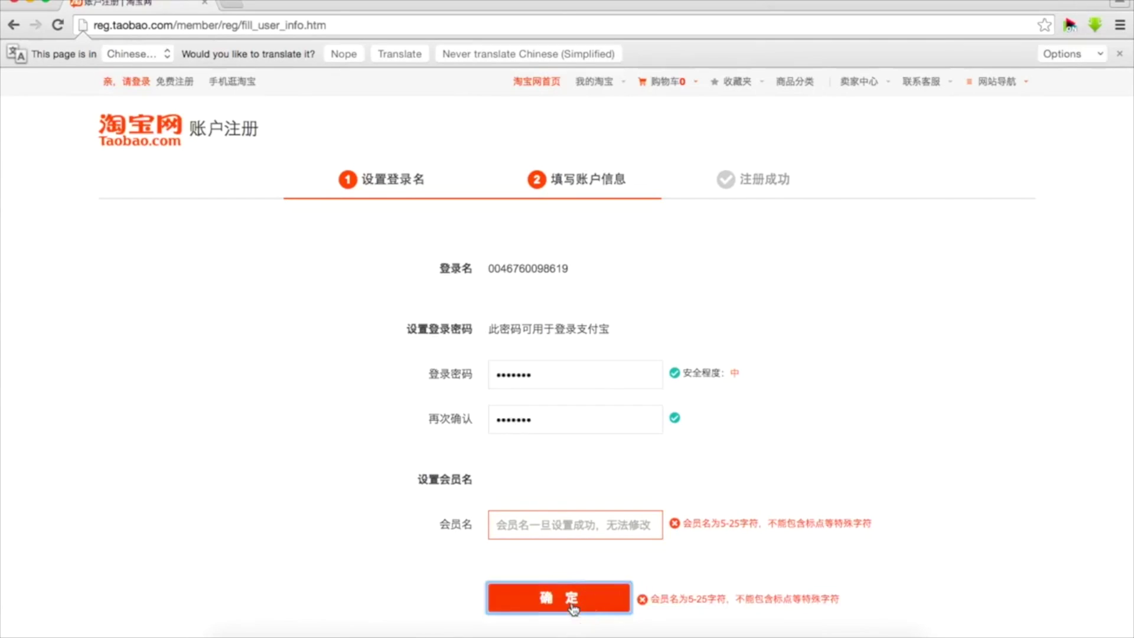
left_click(561, 525)
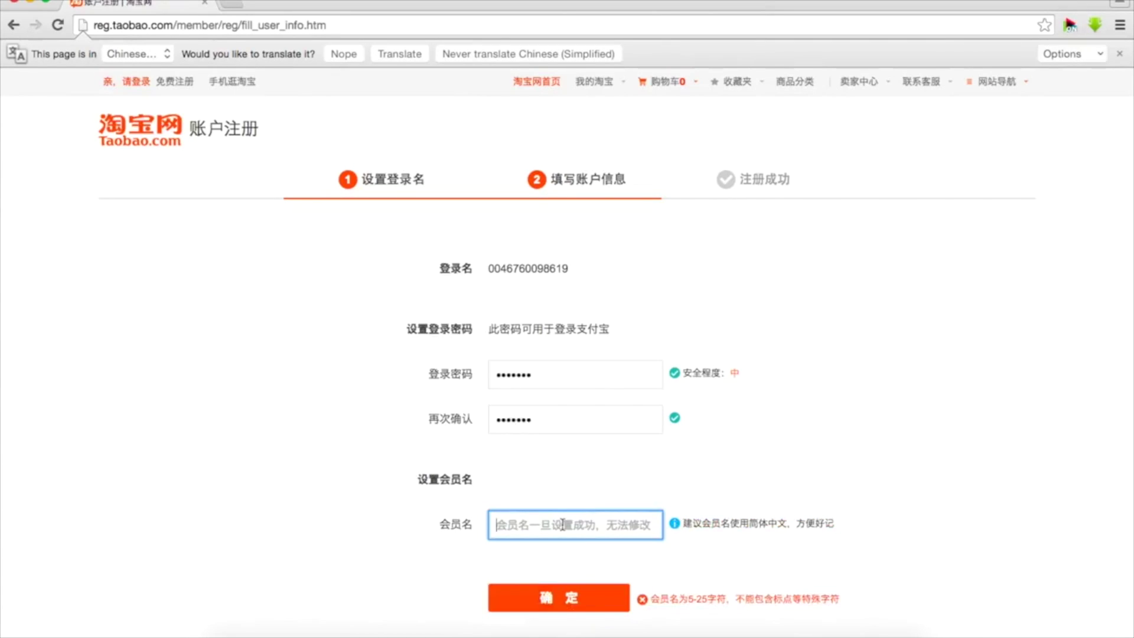
type("SW")
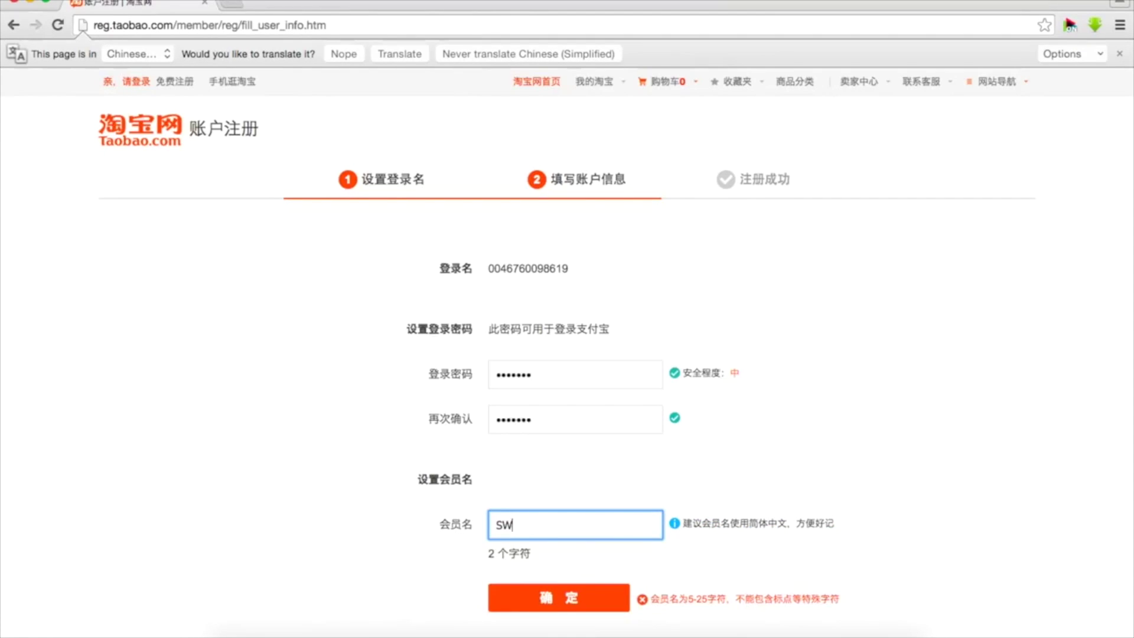
type("RUS!")
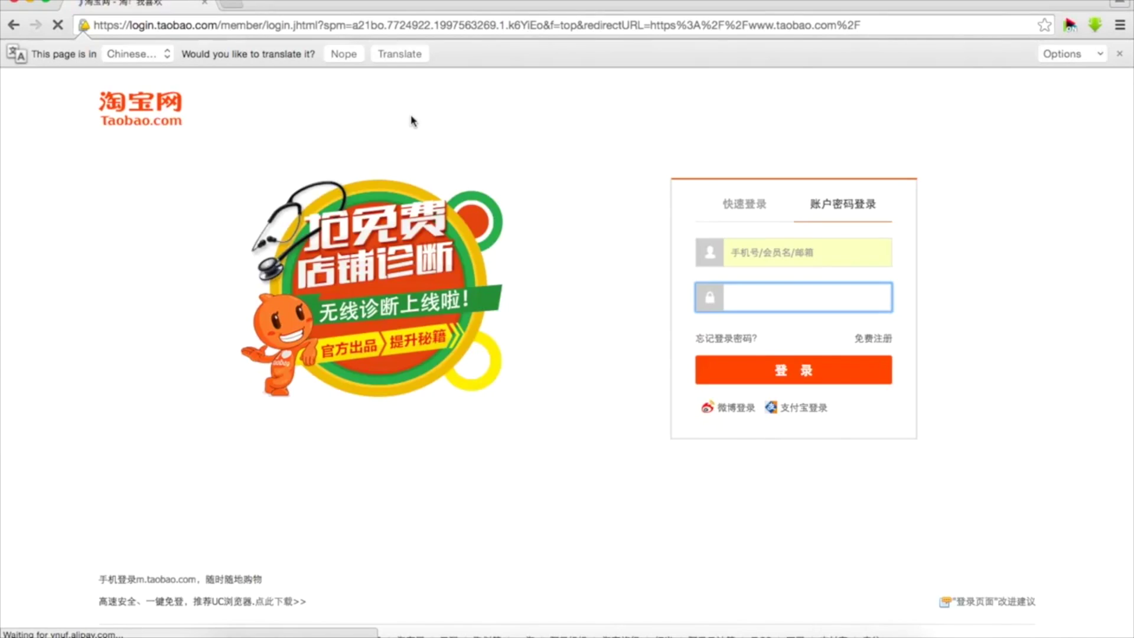
Step: Log in with the member name, password and the 验证码 captcha characters
left_click(800, 247)
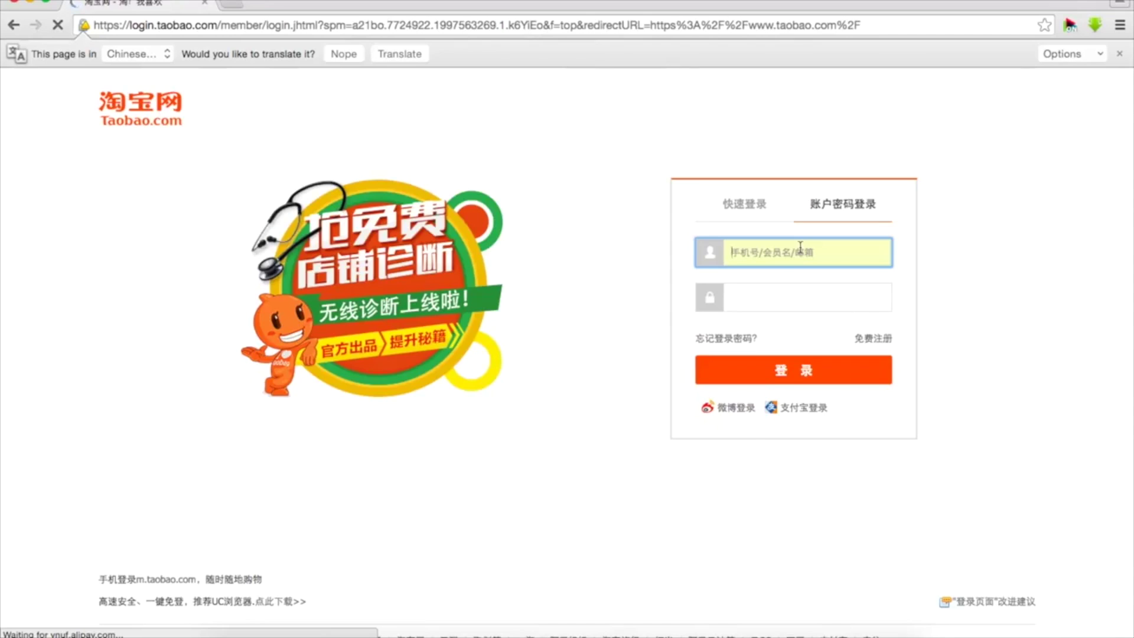
type("sw")
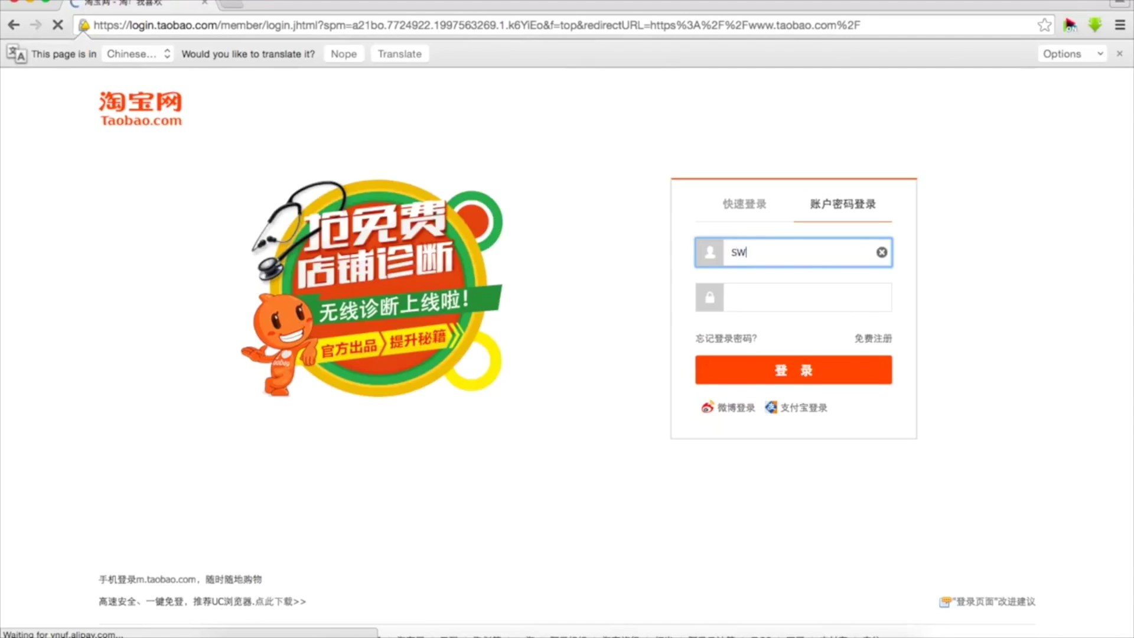
type("RUS1")
left_click(830, 297)
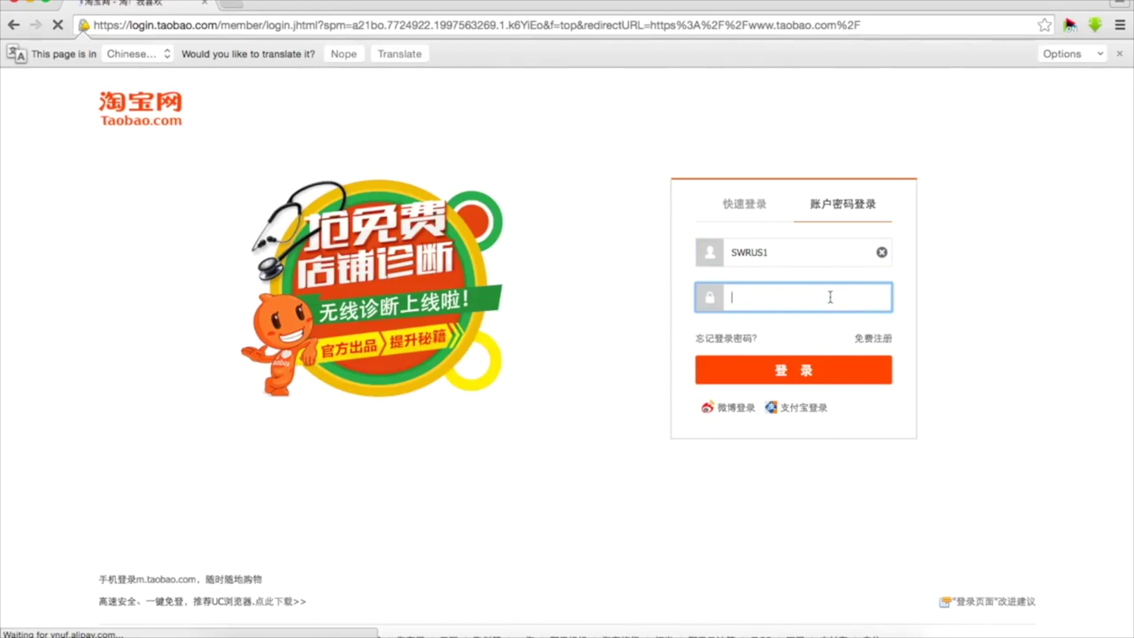
type("*")
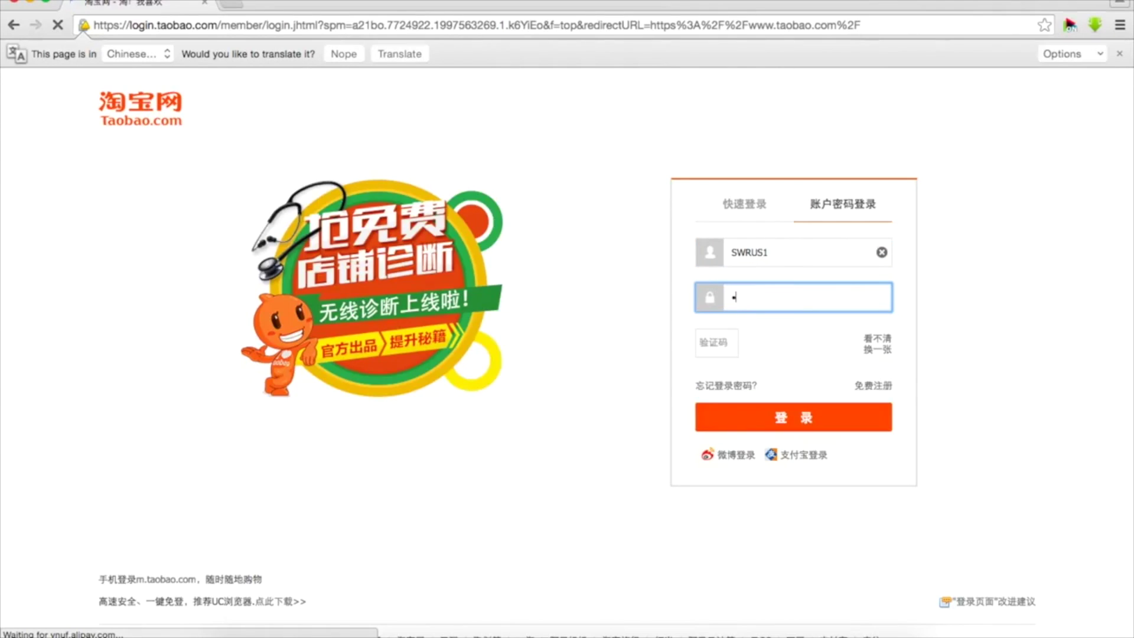
type("******")
left_click(720, 353)
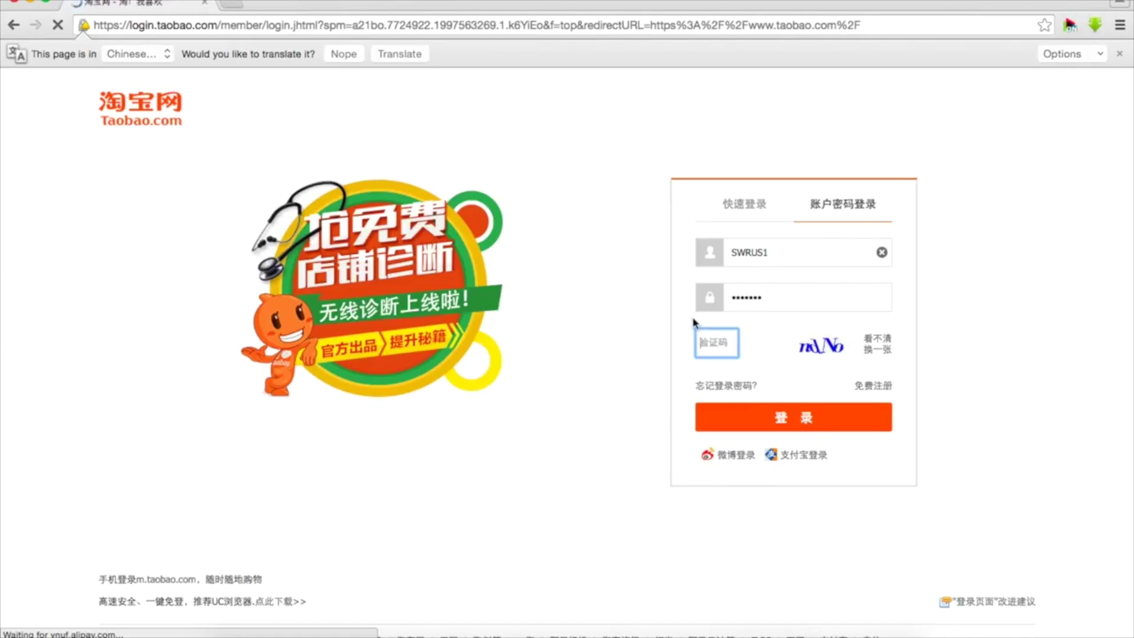
type("ndNo")
left_click(981, 363)
left_click(748, 418)
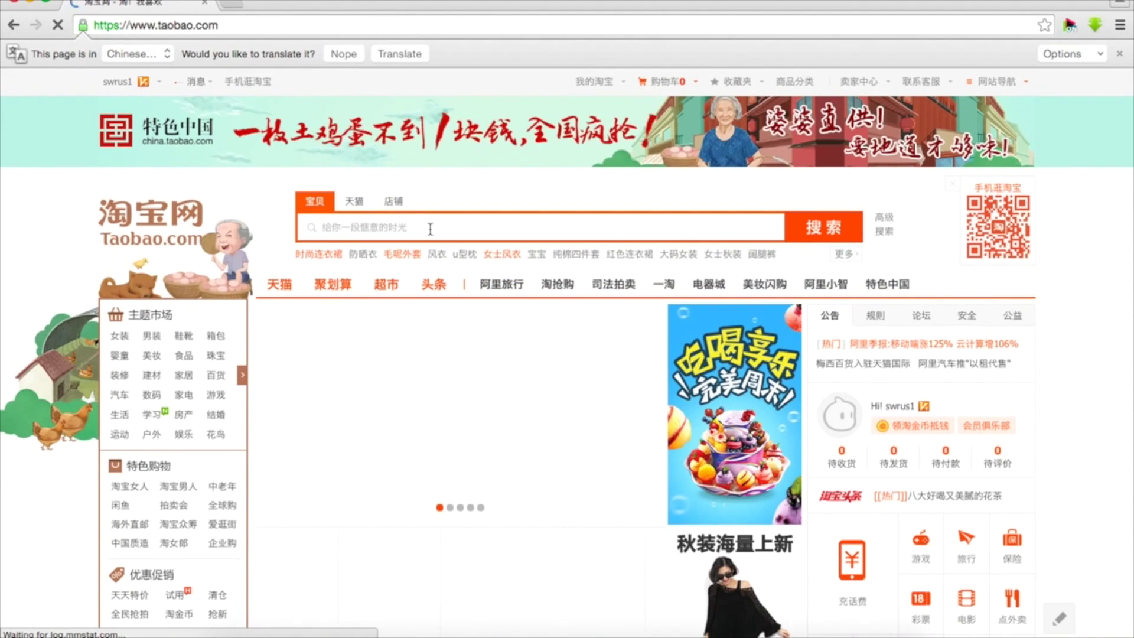
Step: View the signed-in home page in English, go back to Chinese, then open security settings
mouse_move(112, 96)
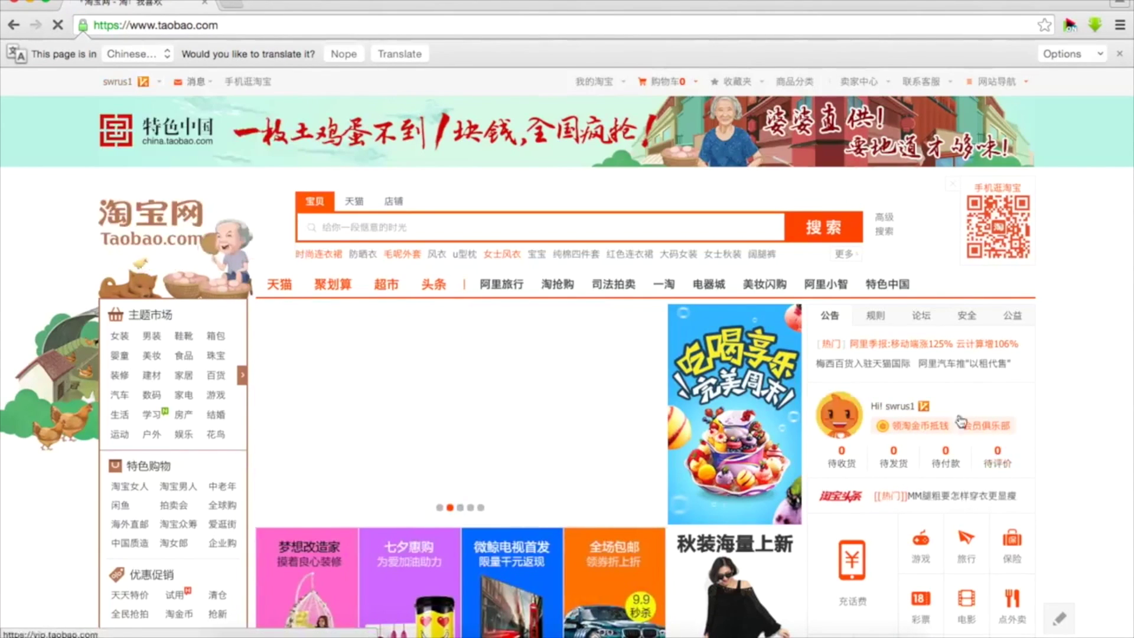
right_click(1093, 240)
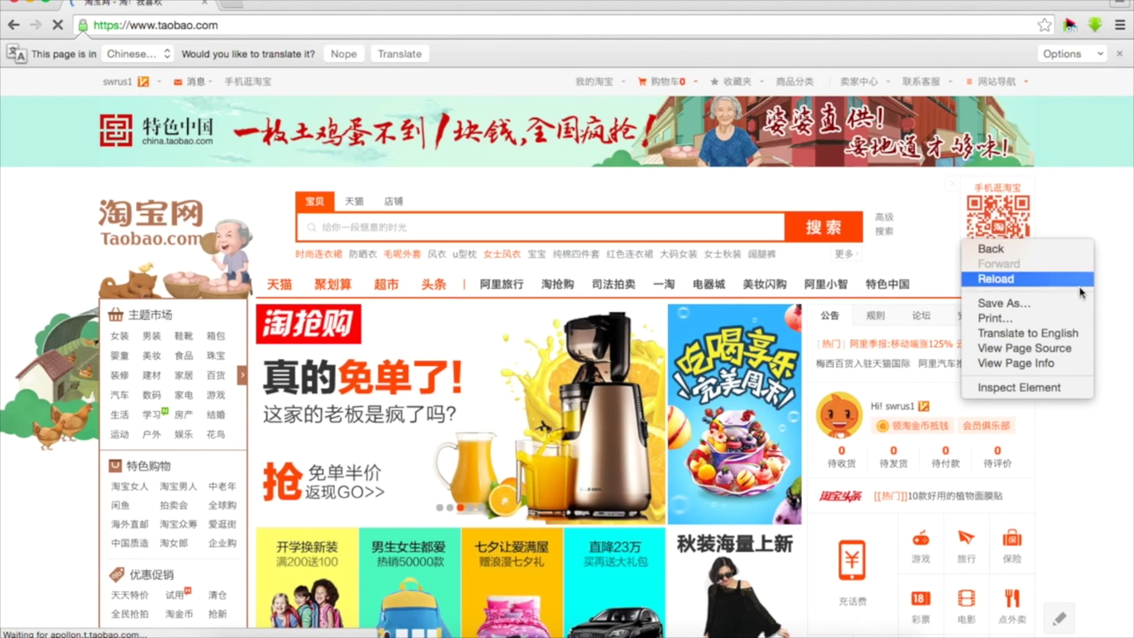
left_click(1027, 333)
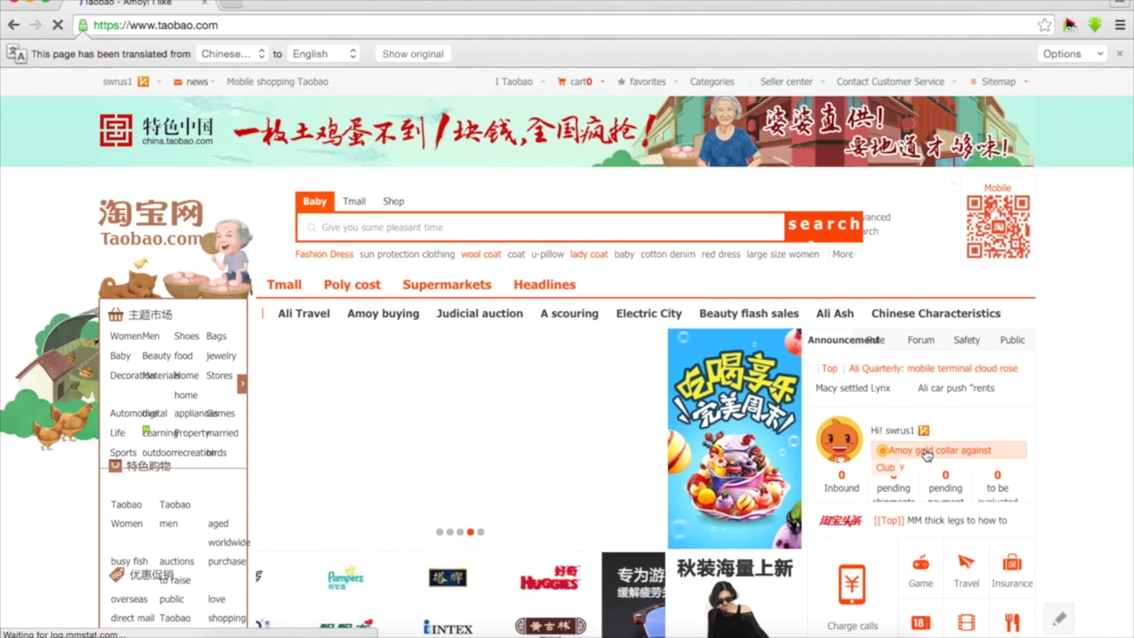
key("super+bracketleft")
mouse_move(124, 56)
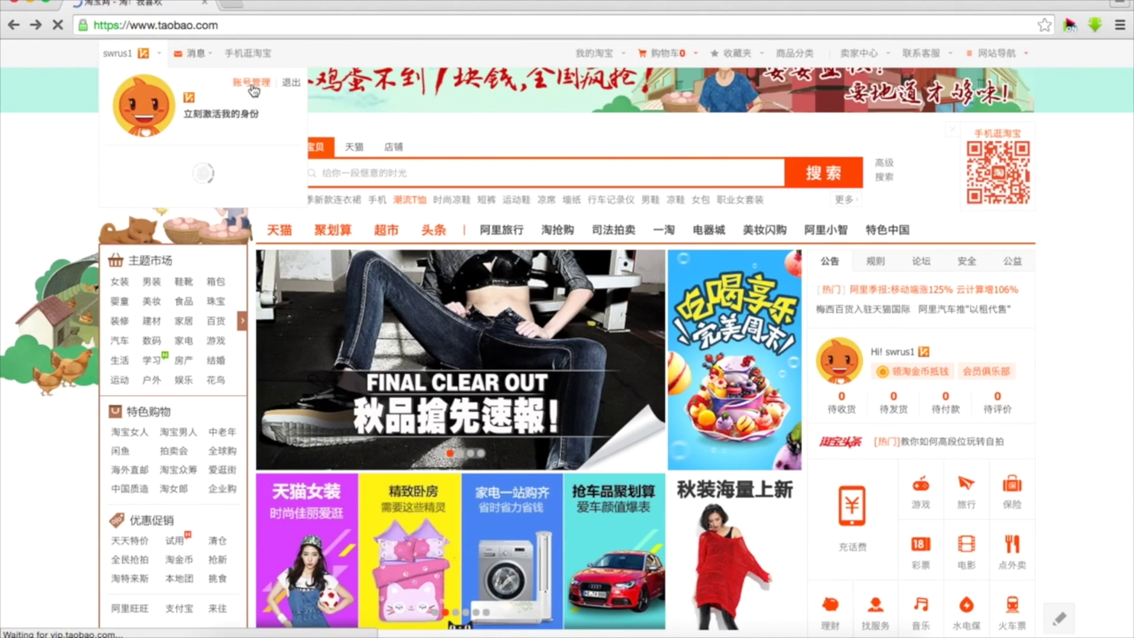
left_click(145, 115)
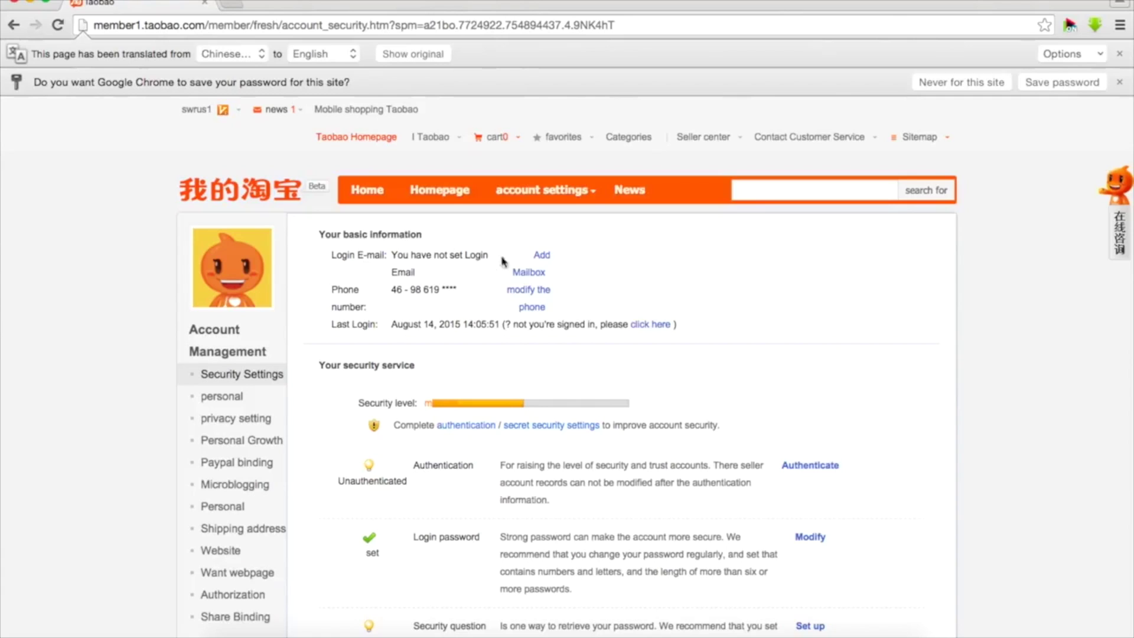
Step: Follow the Add Mailbox link beside Login E-mail on the security settings page
left_click(543, 256)
left_click(542, 256)
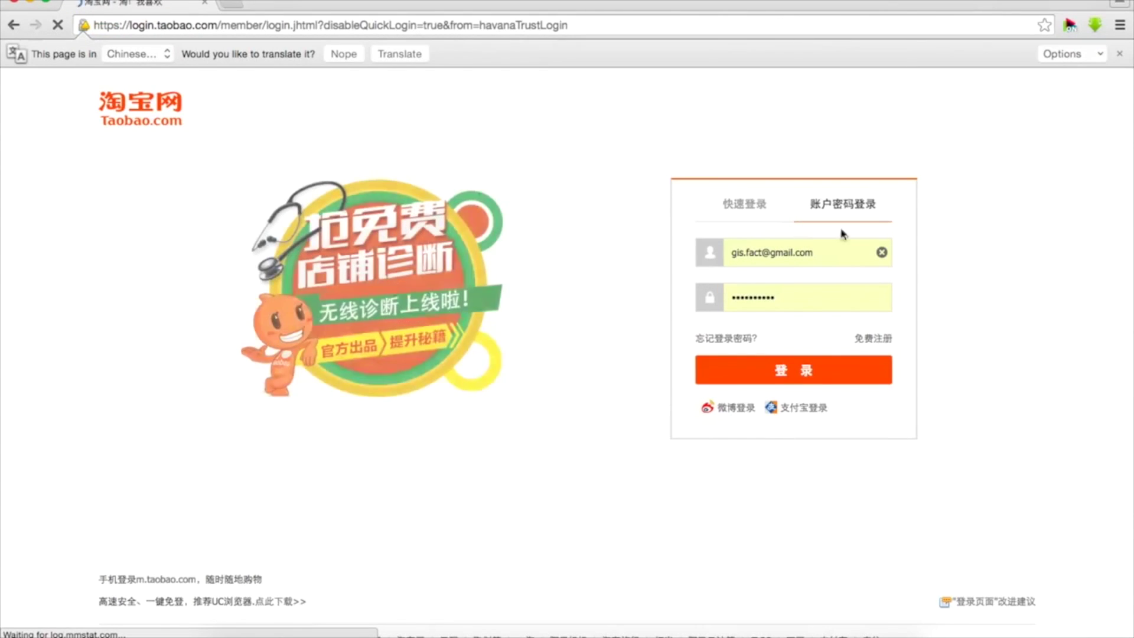
Step: Sign in with the member name instead of the saved email and close the My Taobao popup
left_click(881, 253)
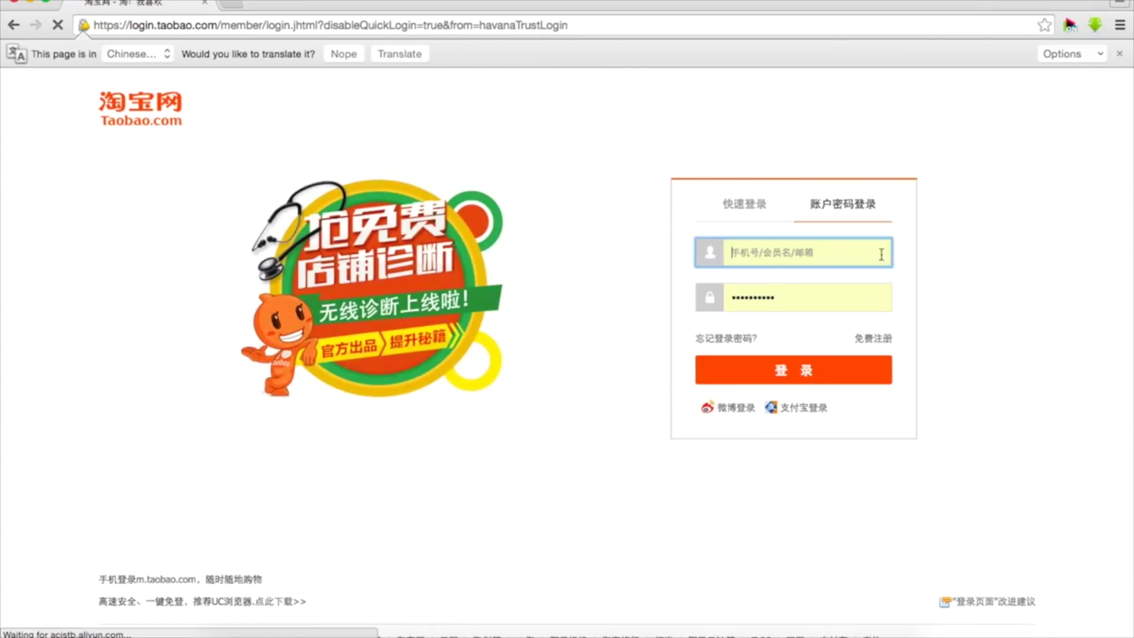
type("s")
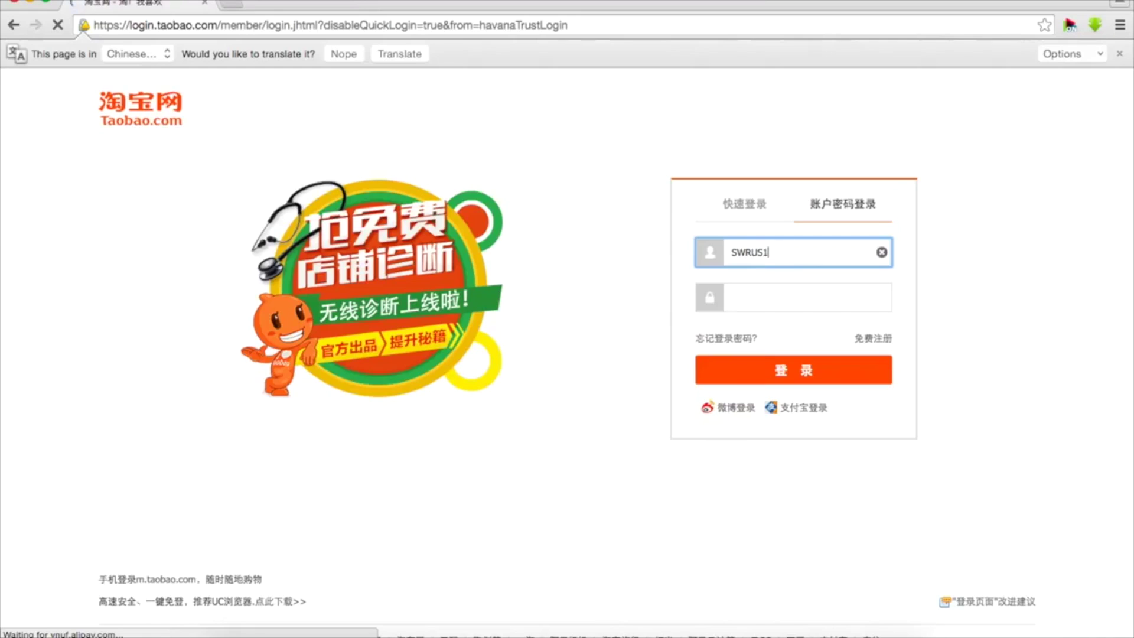
left_click(803, 297)
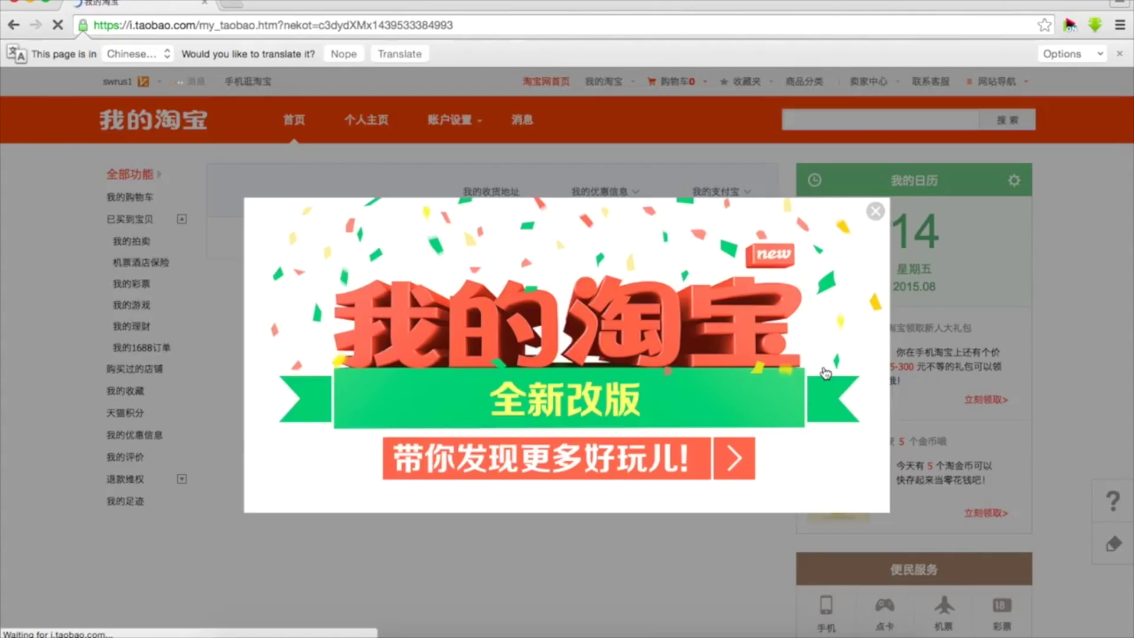
left_click(875, 211)
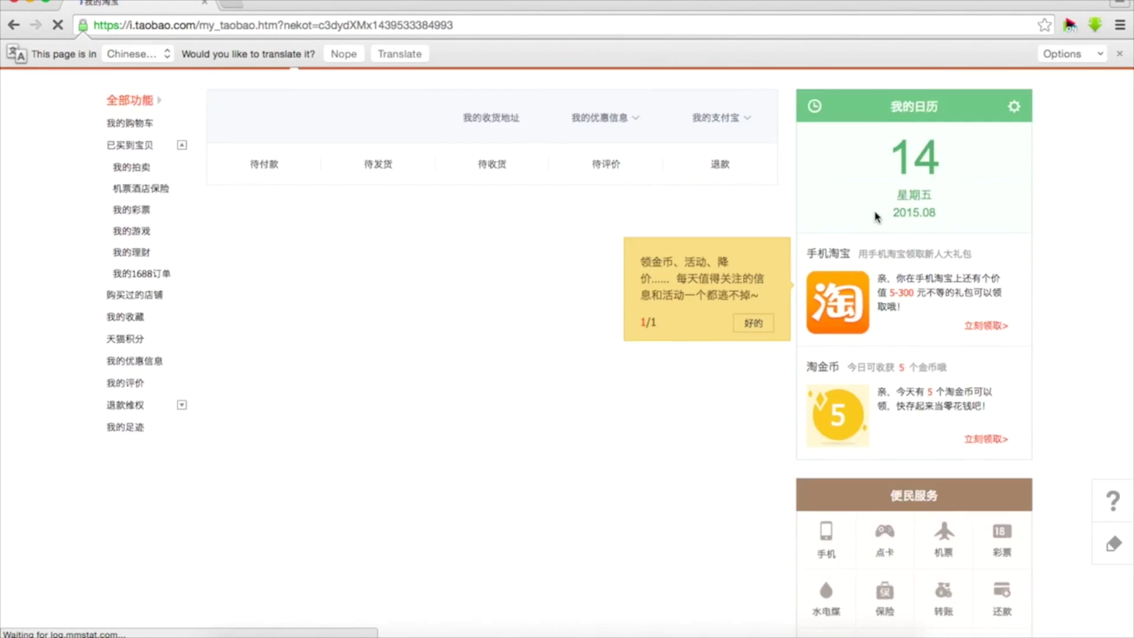
scroll(630, 220, "down", 2)
scroll(478, 233, "up", 4)
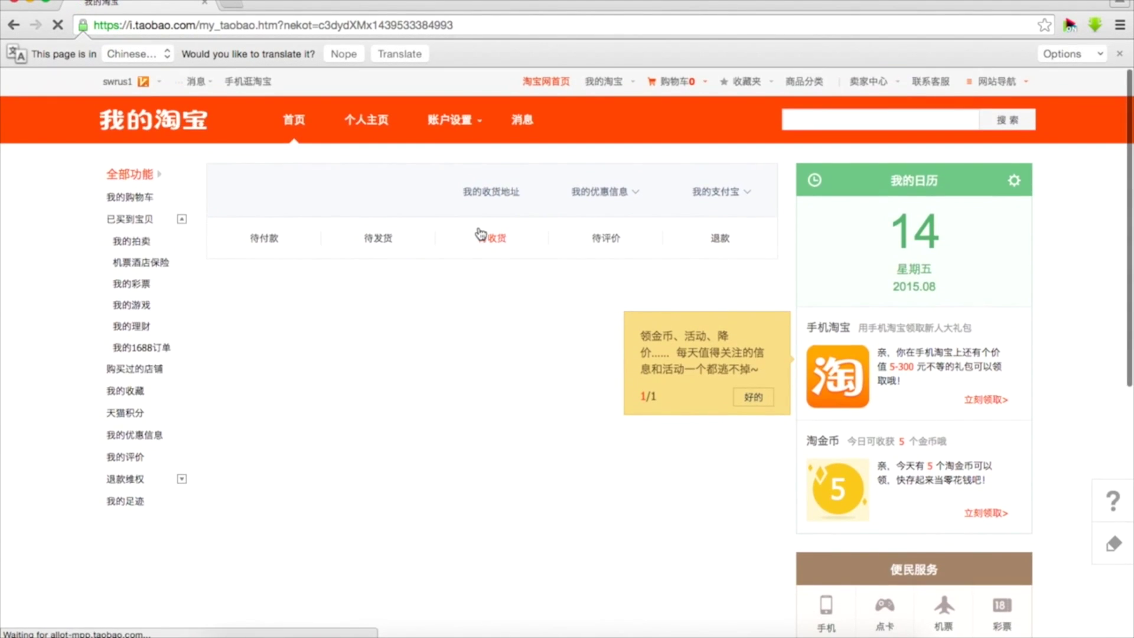
right_click(1053, 262)
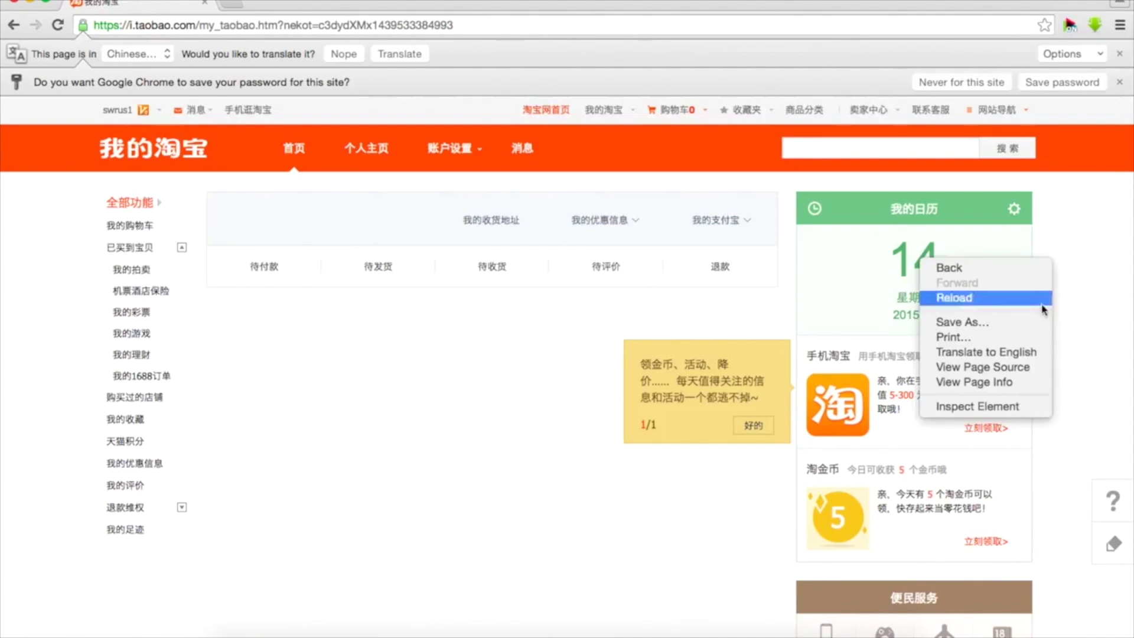
Step: Translate My Taobao into English, then open Security Settings from the account settings menu
left_click(1032, 353)
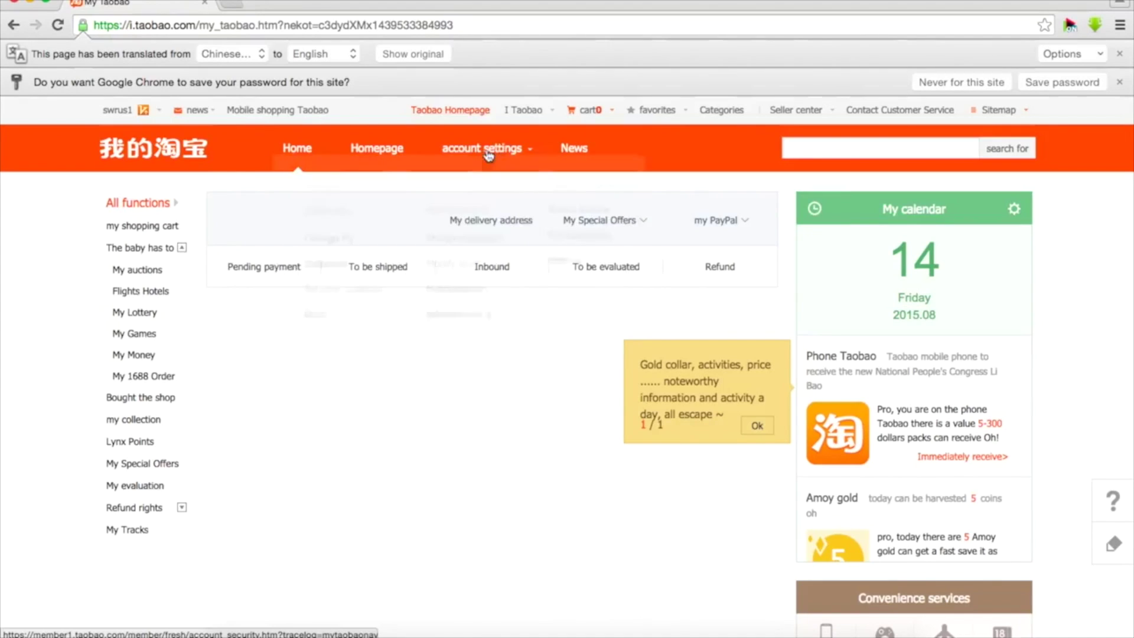
mouse_move(485, 154)
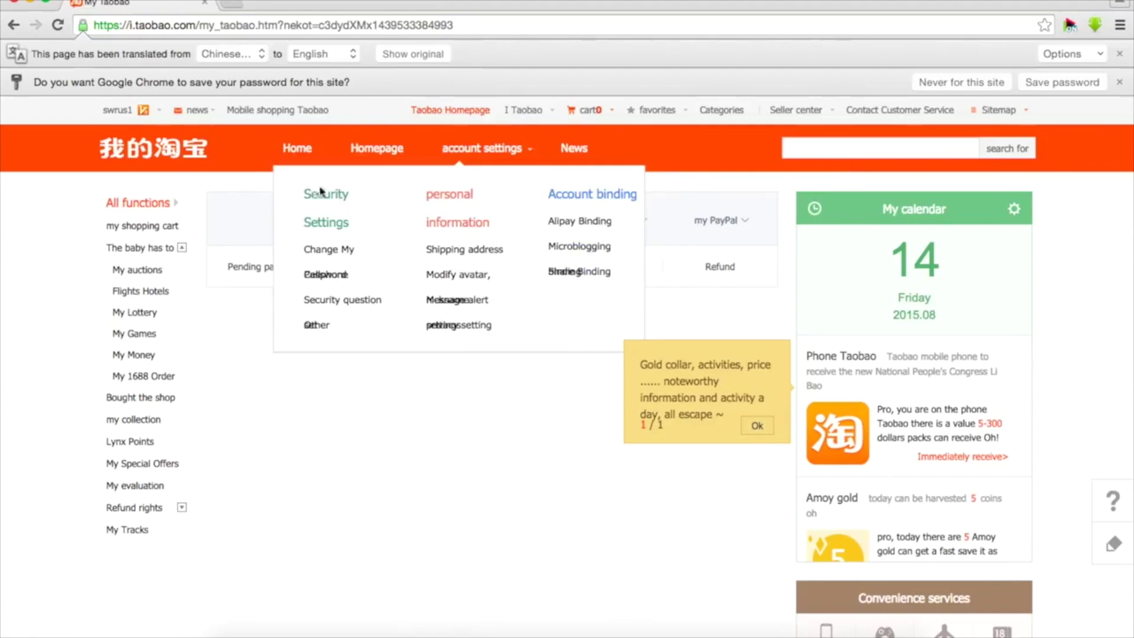
mouse_move(352, 219)
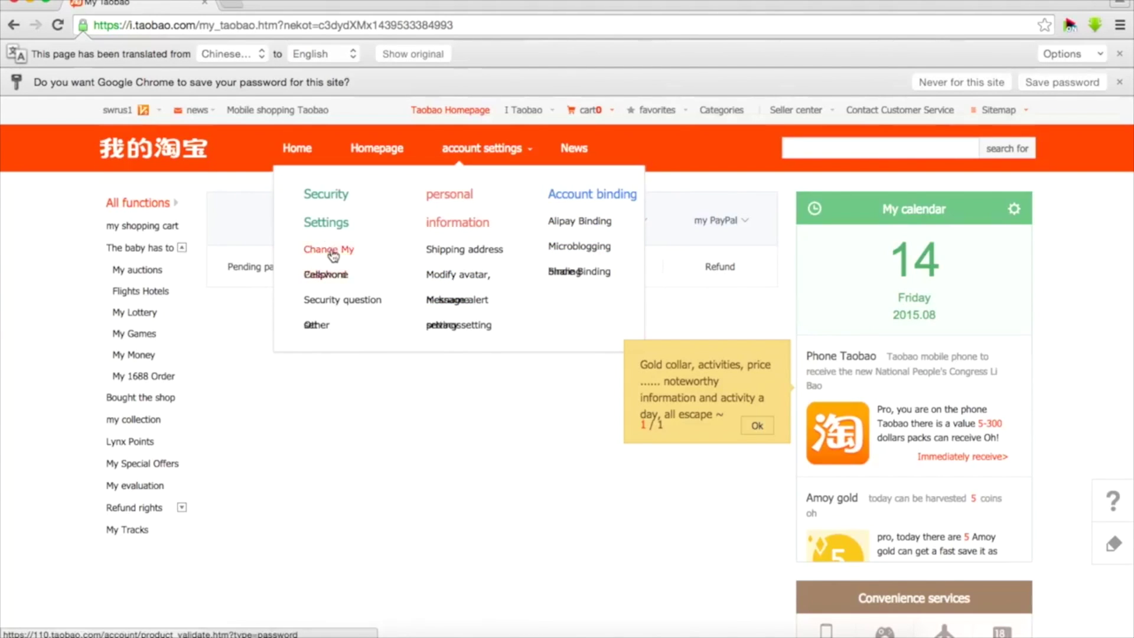
left_click(332, 253)
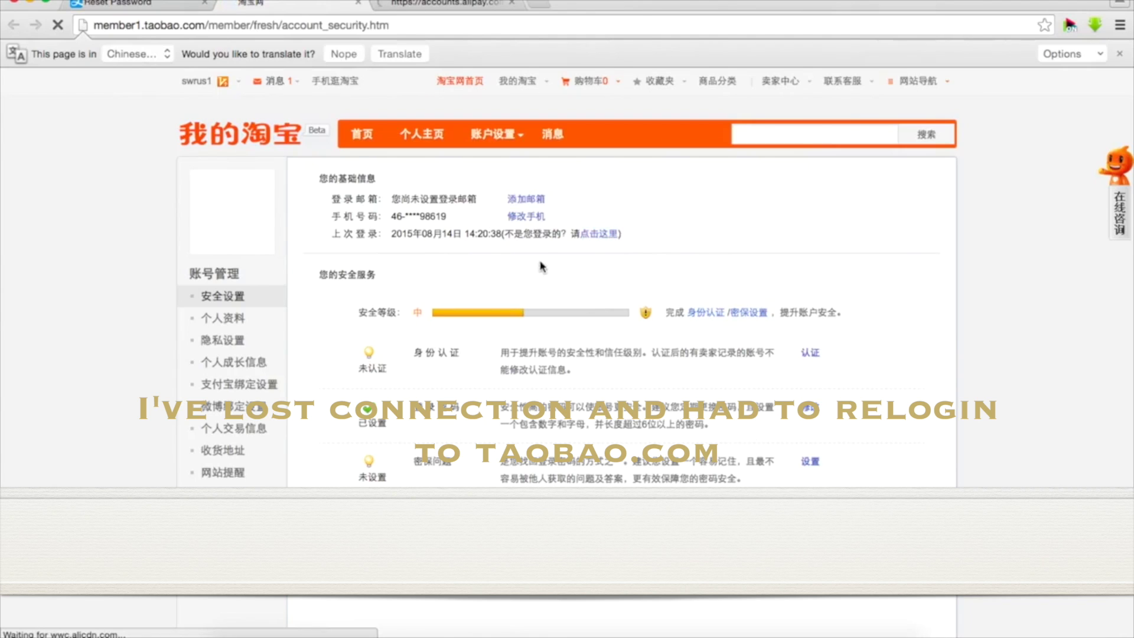
Step: Click 添加邮箱 next to 登录邮箱 to begin adding a login email
left_click(534, 204)
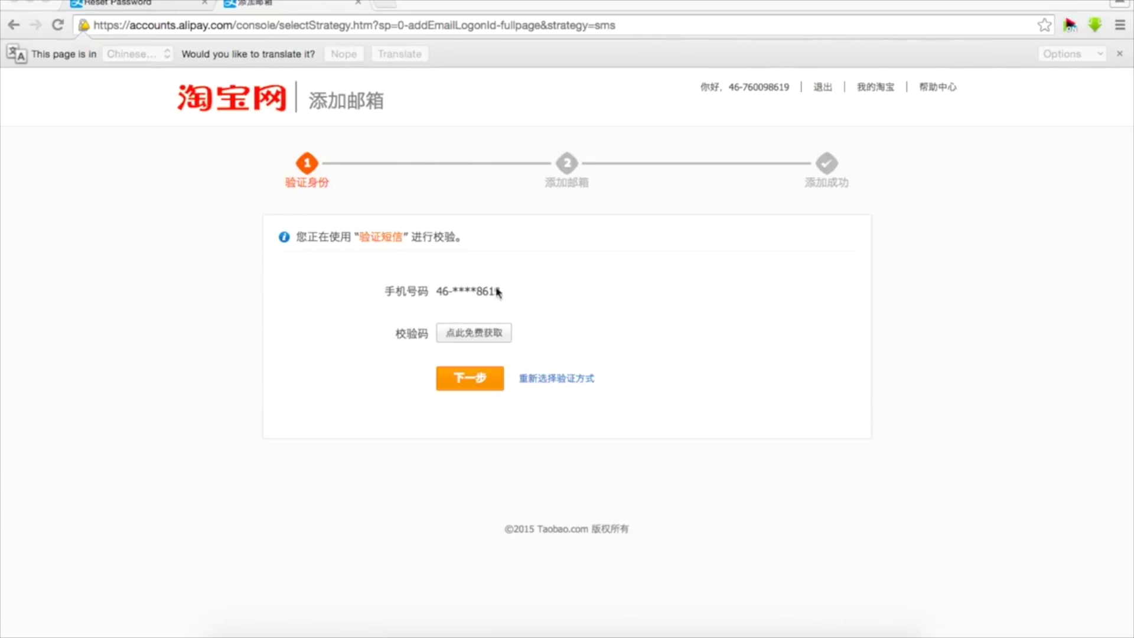
Step: Request the SMS code via 点此免费获取 and enter the received code in 校验码
left_click(489, 337)
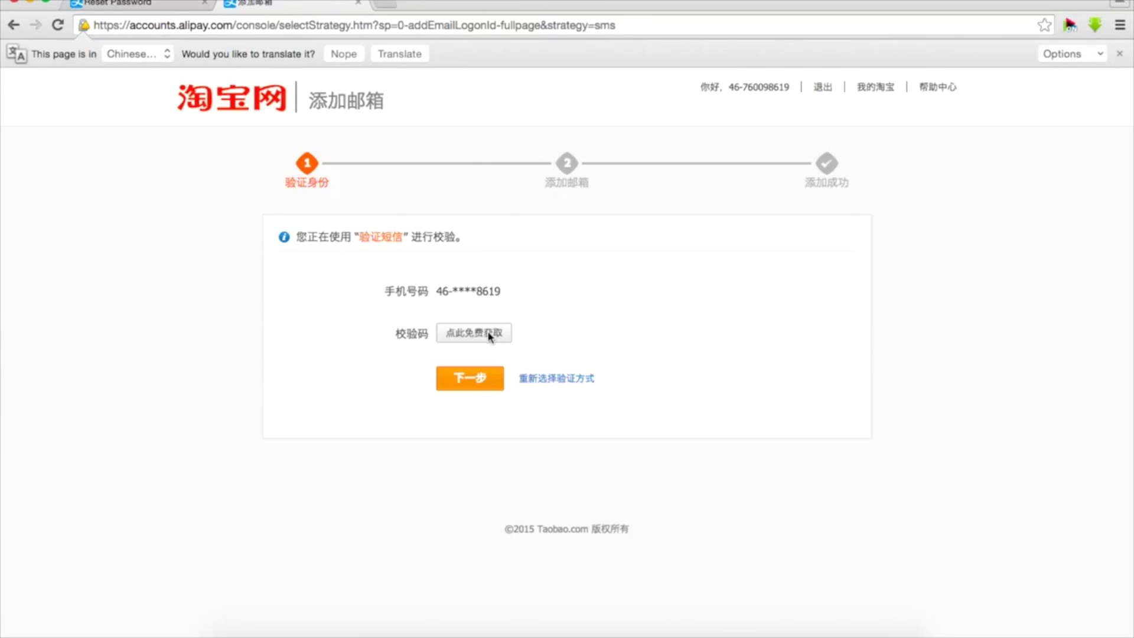
left_click(490, 333)
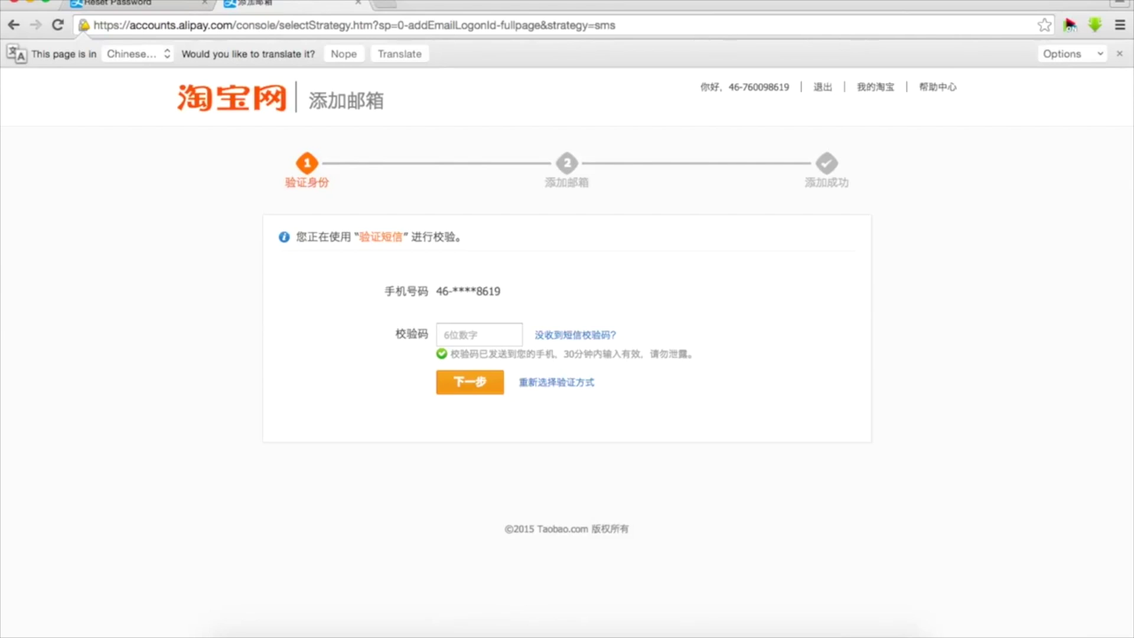
left_click(482, 337)
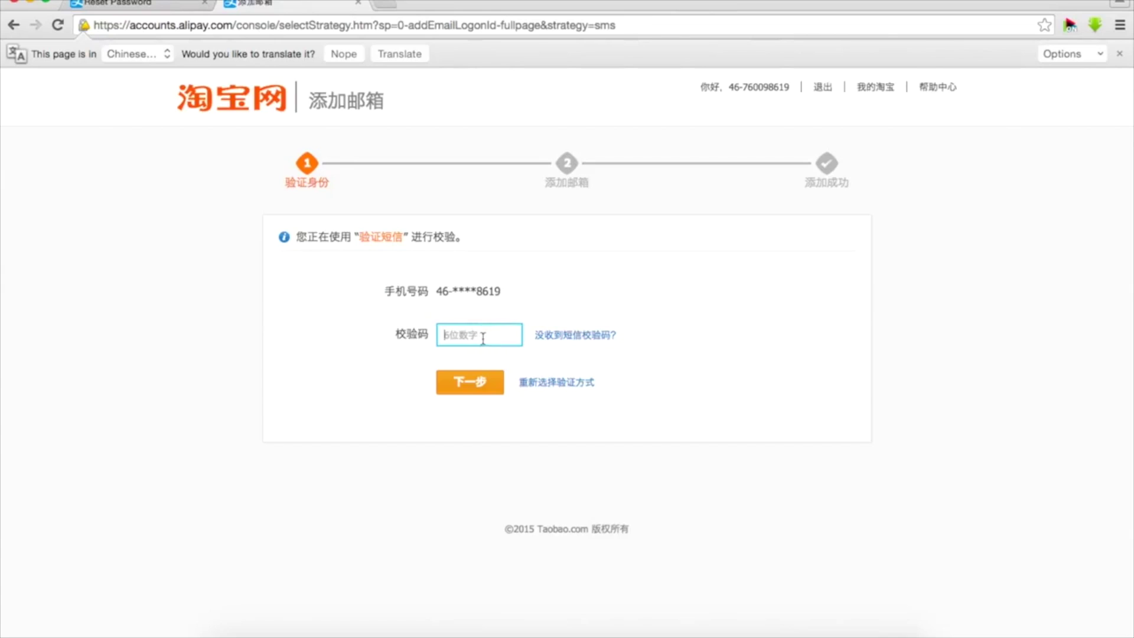
Step: Confirm the SMS code, then submit the Mail.ru address as the new login email
left_click(480, 381)
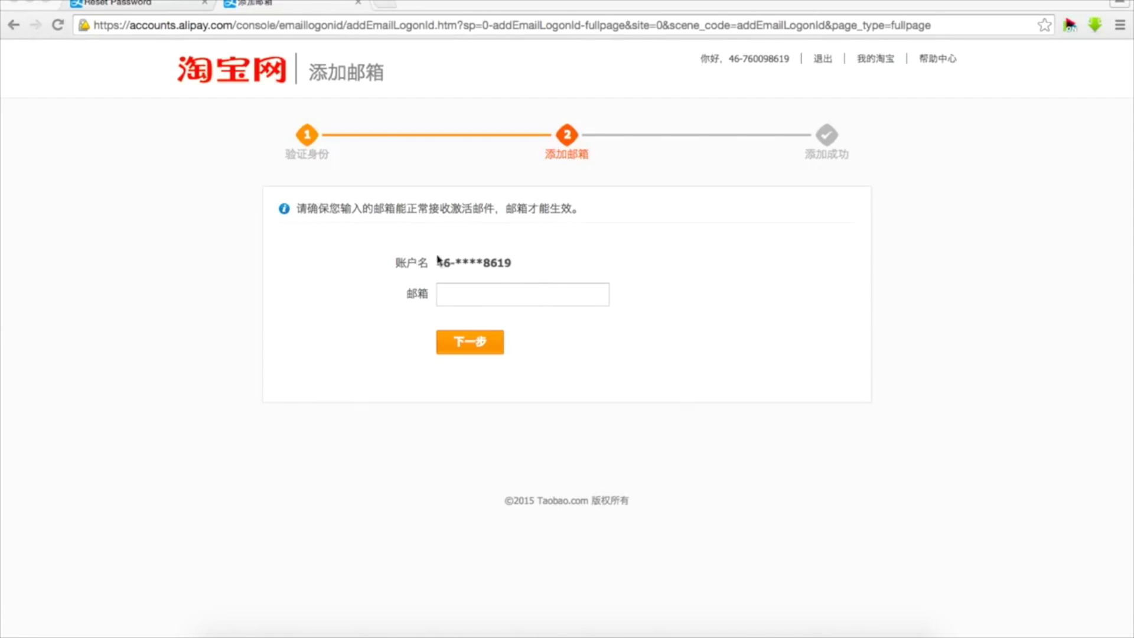
left_click(528, 293)
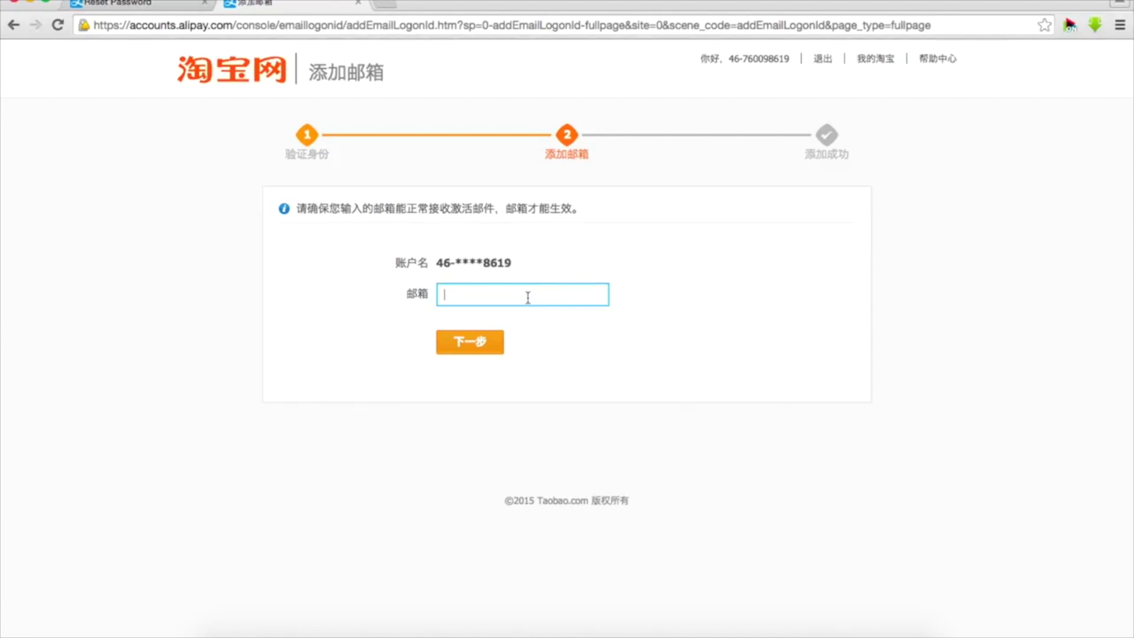
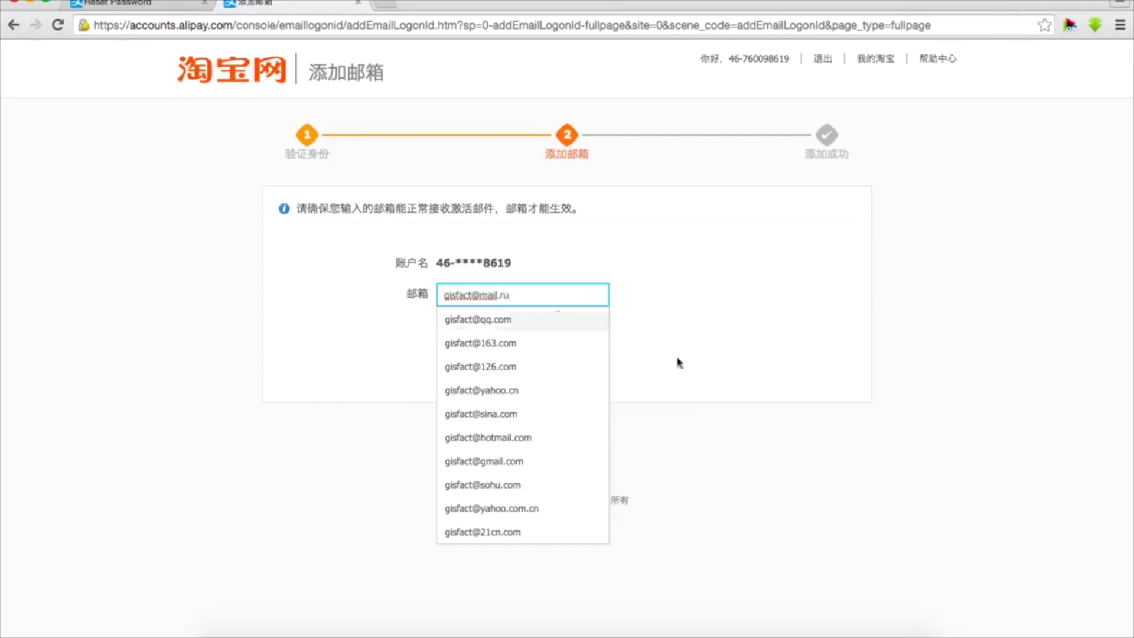
left_click(709, 409)
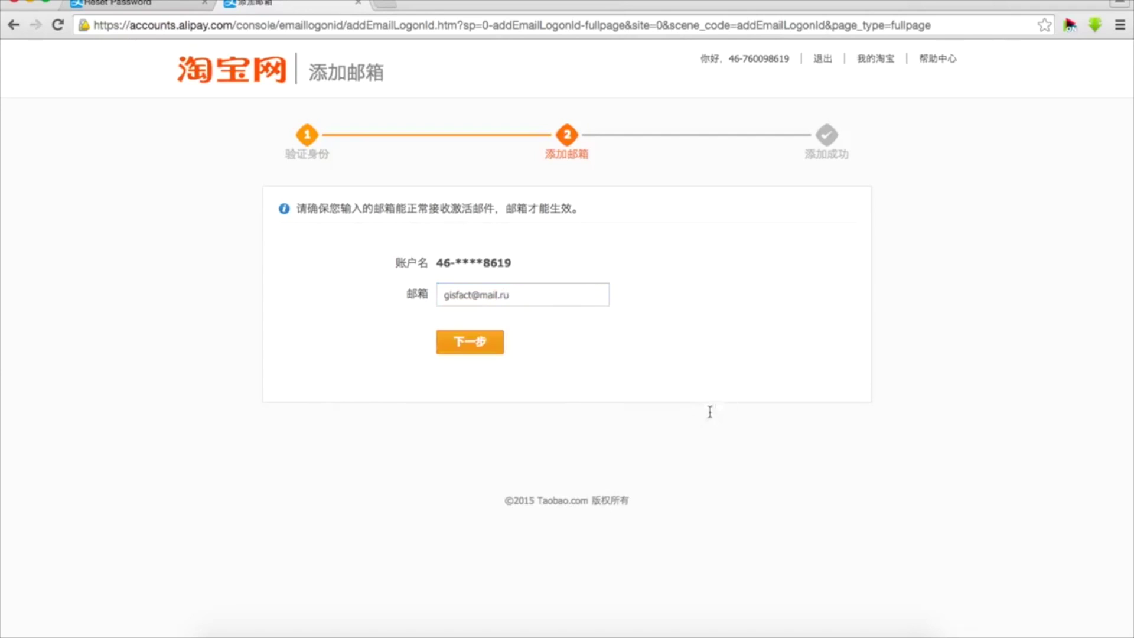
left_click(459, 346)
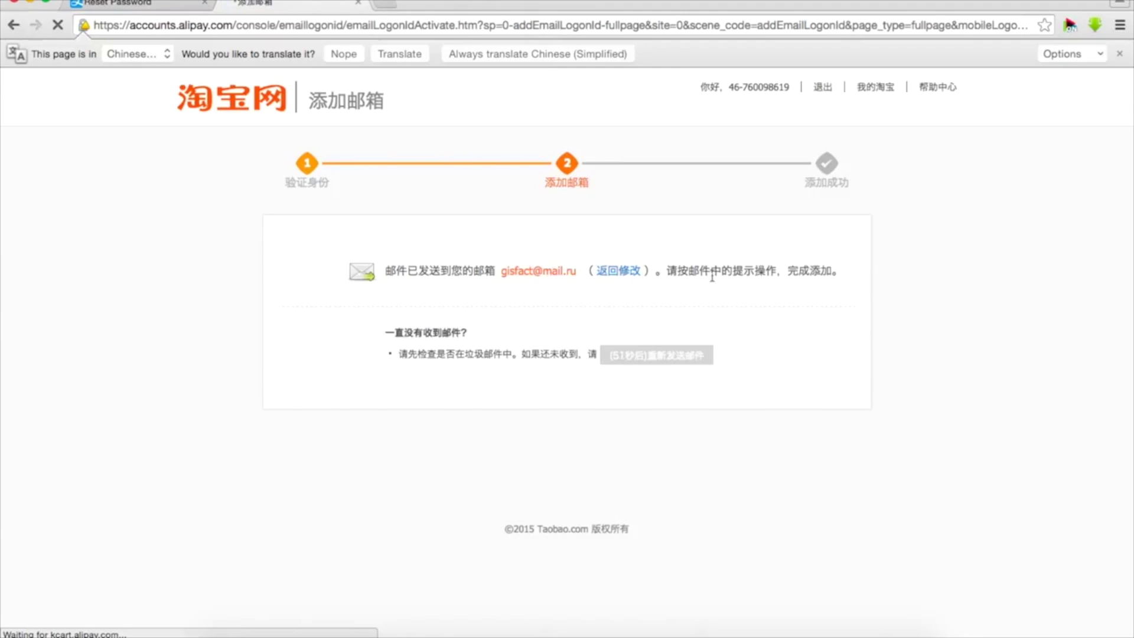
left_click(387, 4)
Step: On mail.ru, open the Alipay message in Входящие and follow its 立即完成添加 link
type("mail")
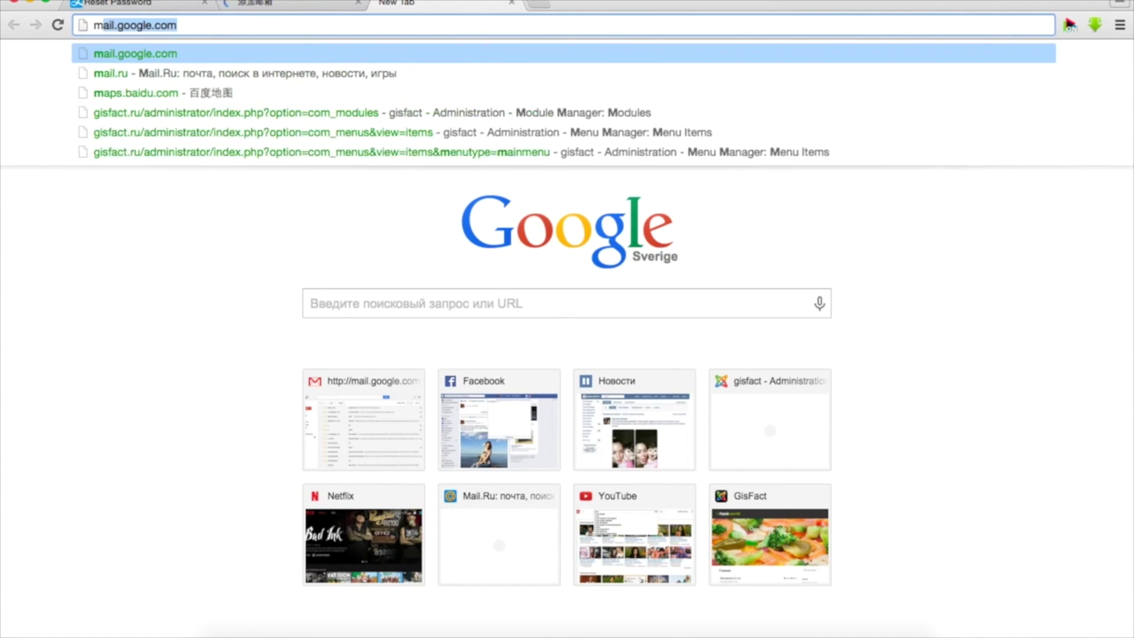
type(".ru")
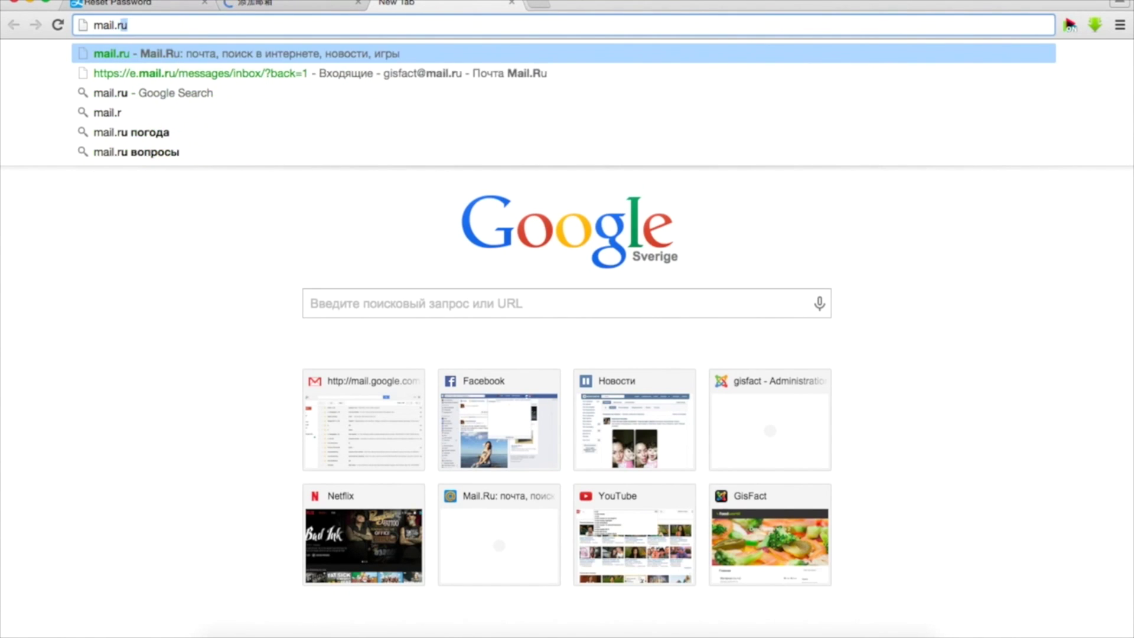
key("Return")
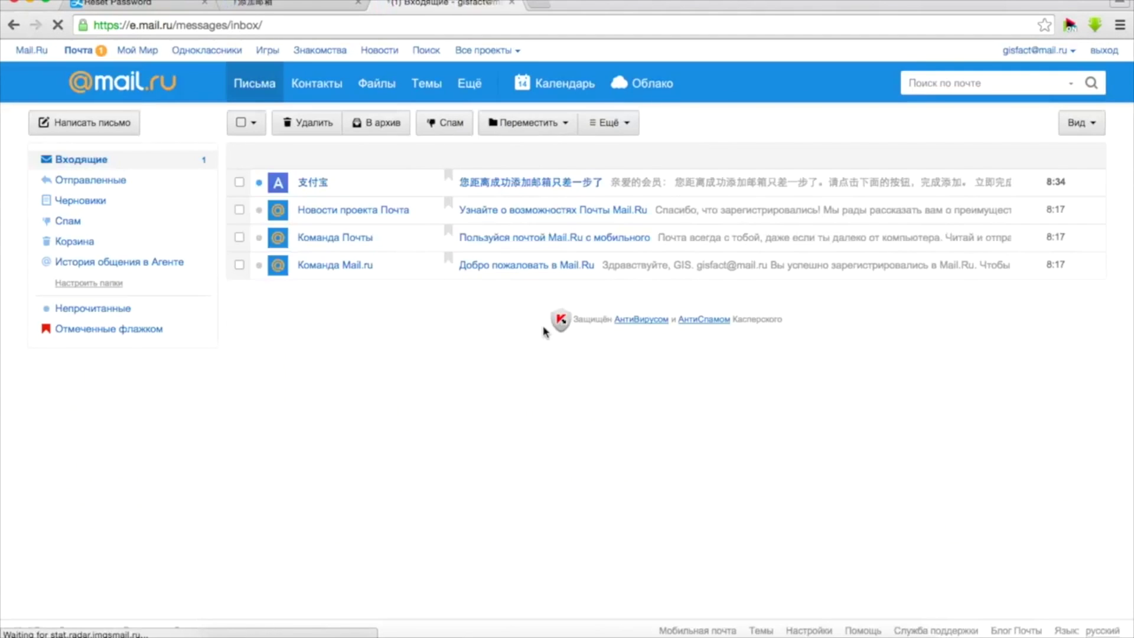
left_click(538, 193)
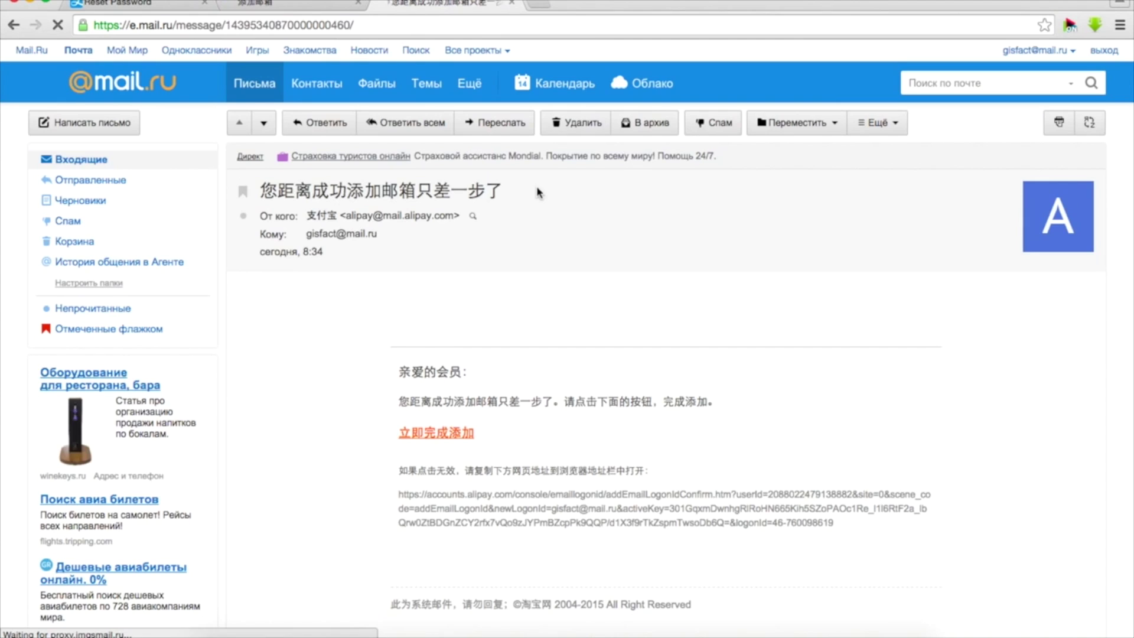
scroll(570, 380, "down", 4)
scroll(572, 379, "down", 1)
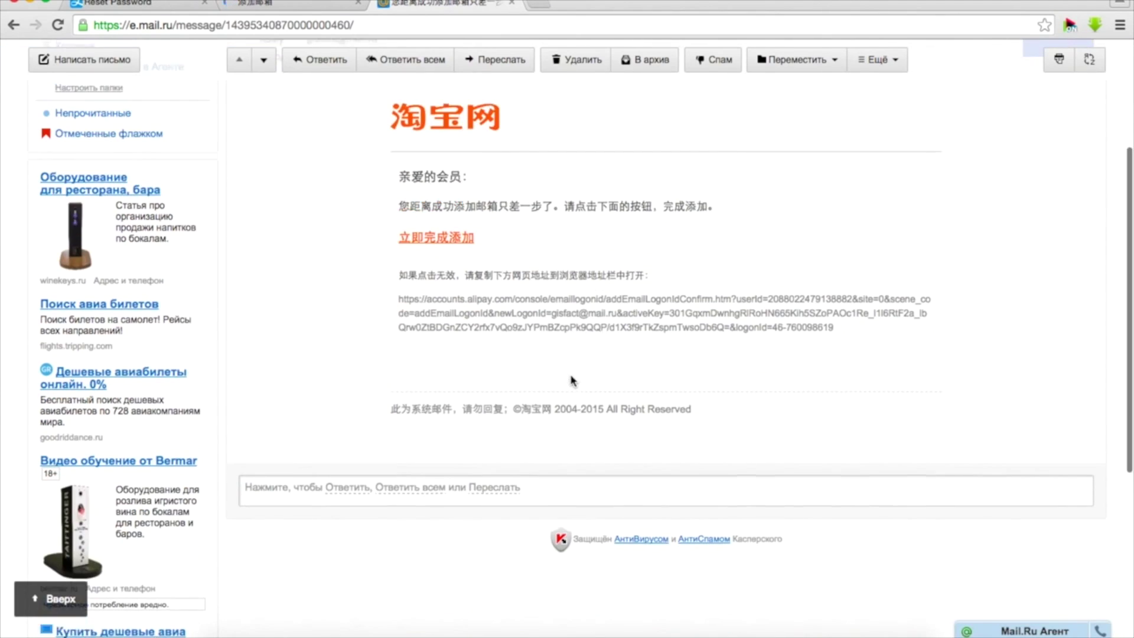
scroll(571, 381, "up", 2)
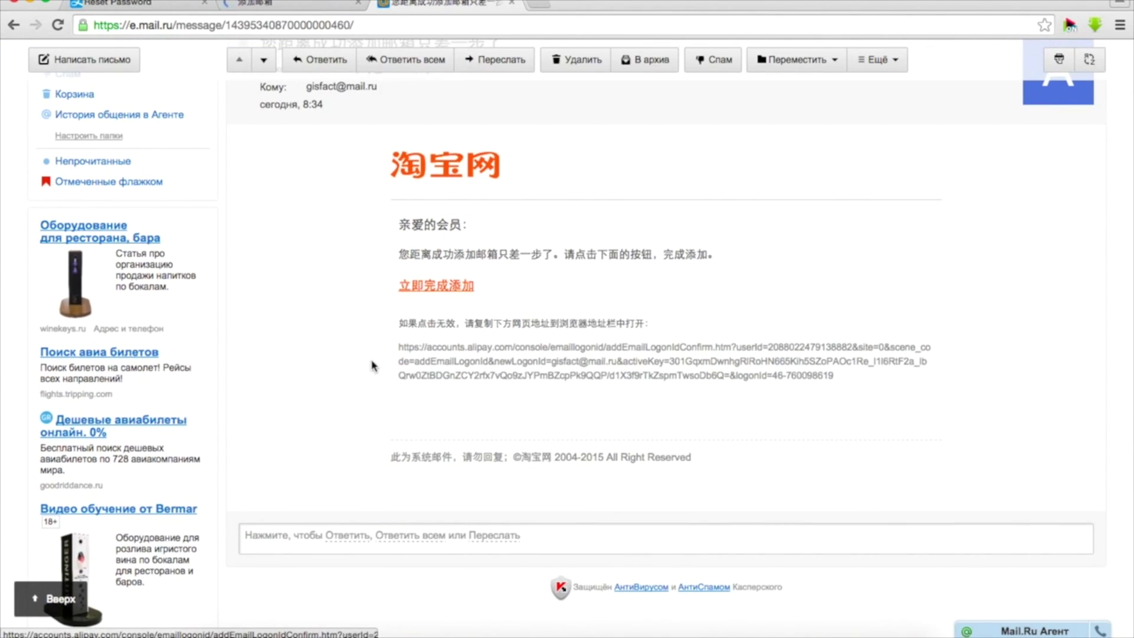
left_click(417, 289)
left_click(426, 286)
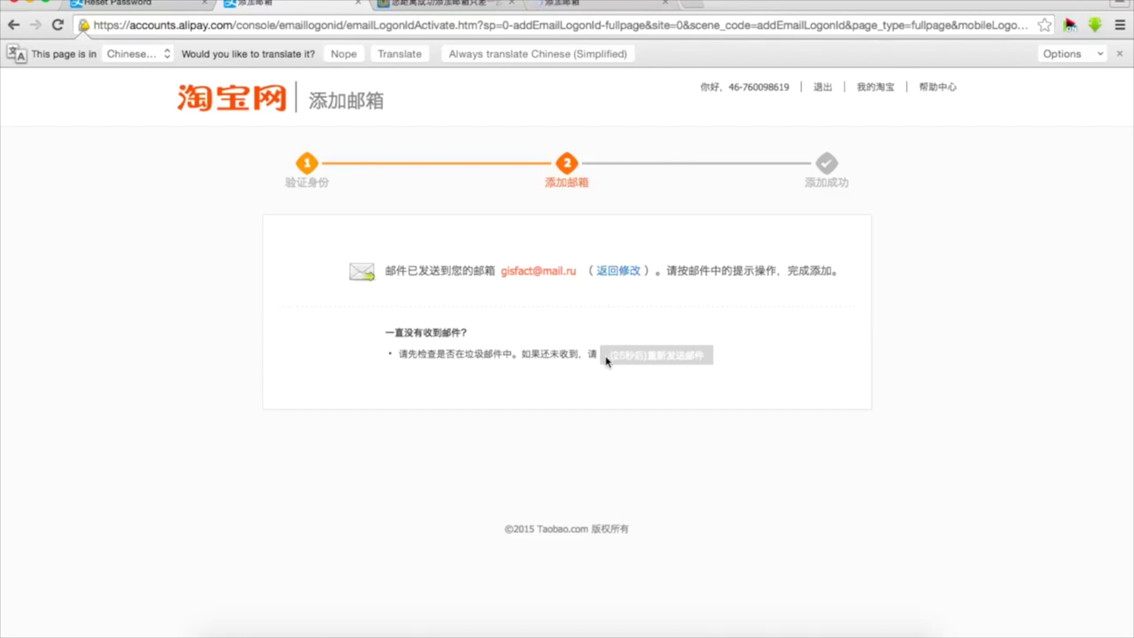
Step: Switch to the new 添加邮箱 tab and translate the confirmation page into English
left_click(595, 5)
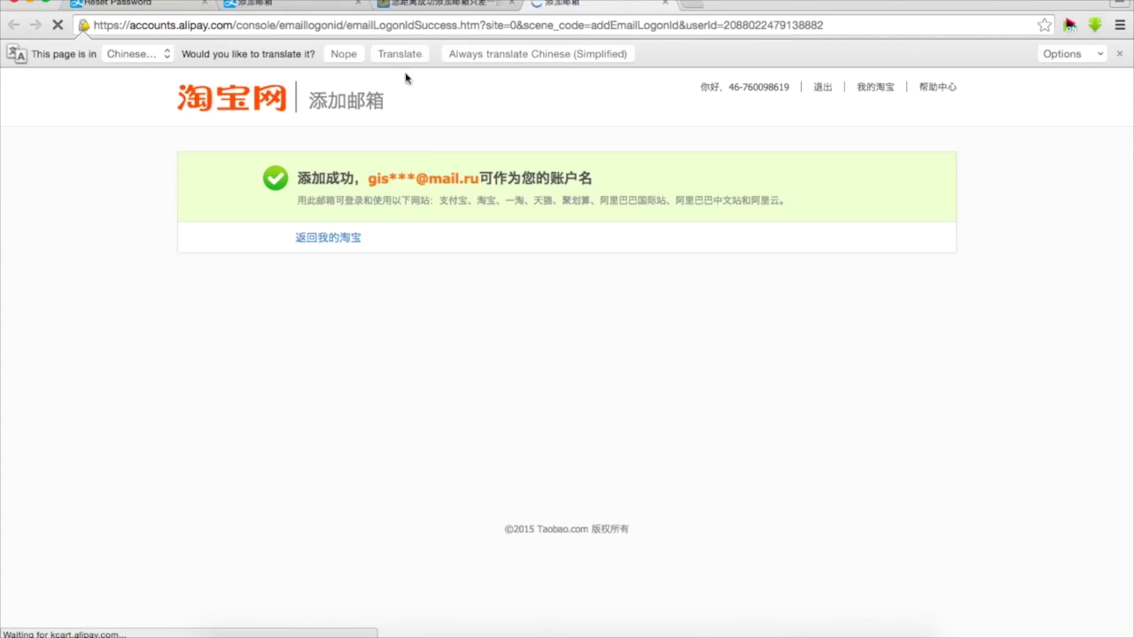
left_click(409, 53)
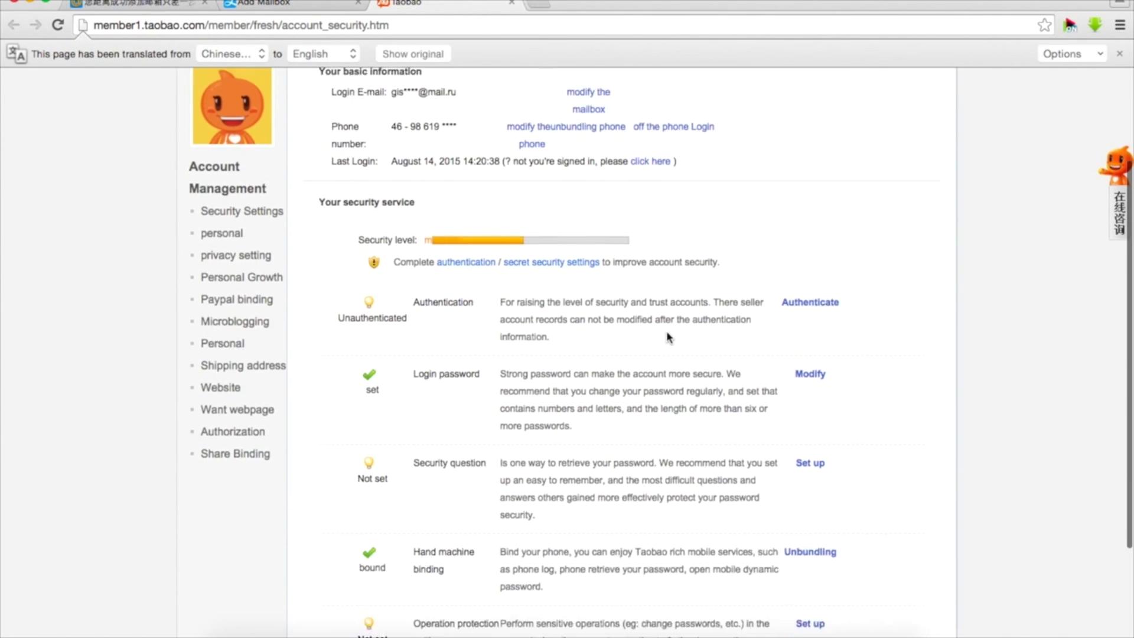
scroll(669, 338, "down", 1)
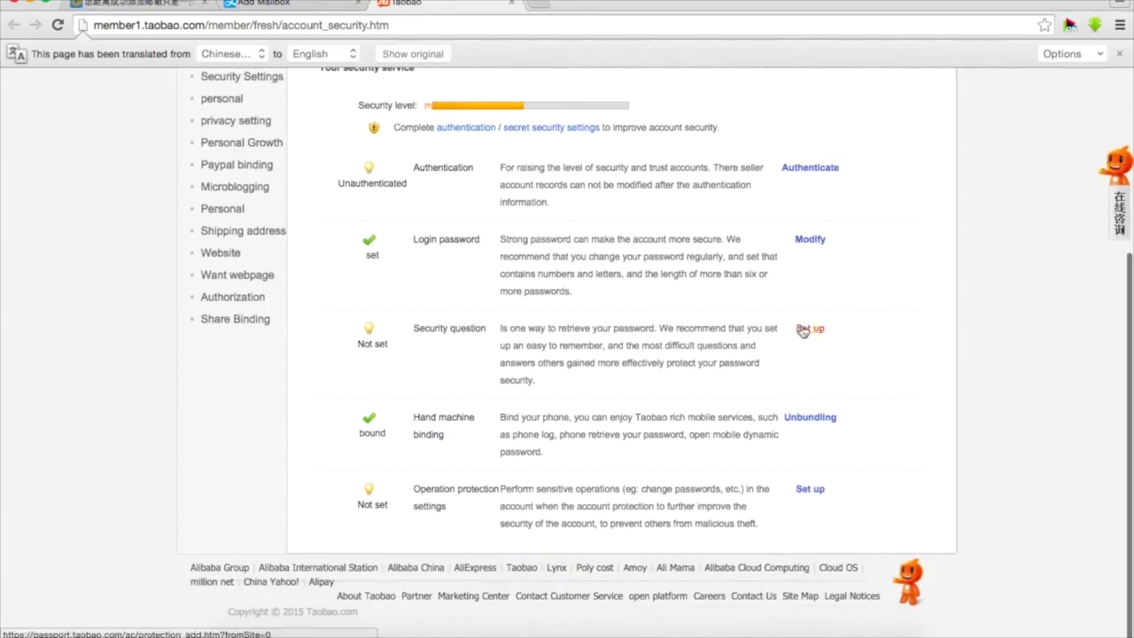
Step: Scroll through the security service items on the English security page and back to the top
scroll(827, 162, "up", 5)
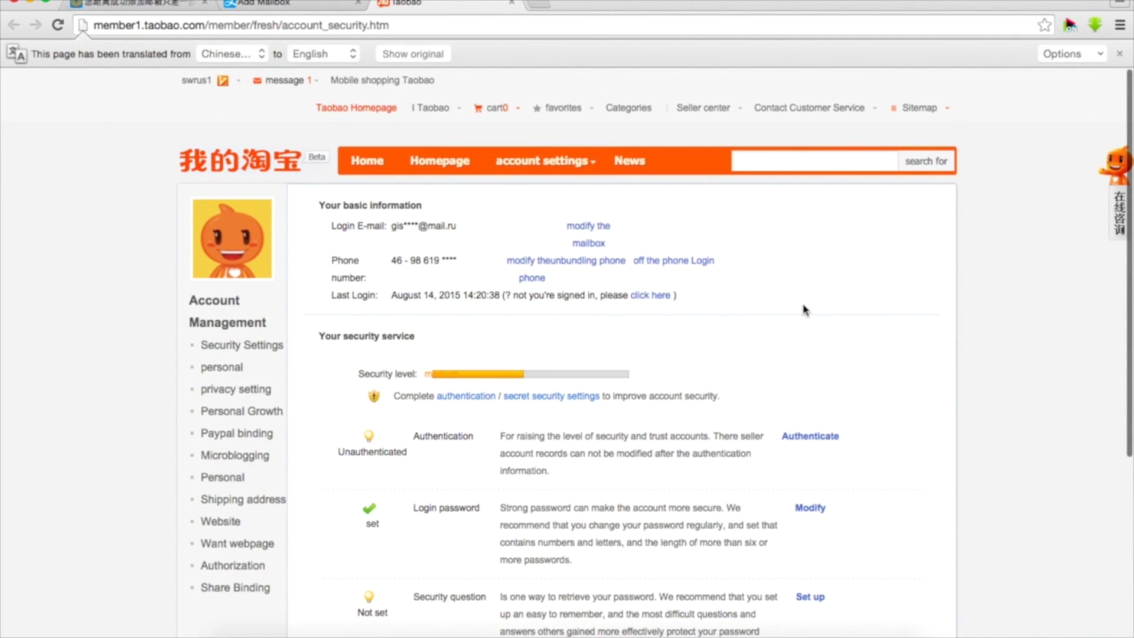
right_click(805, 304)
Step: Restore the page to Chinese and open 收货地址 from the 账户设置 menu
left_click(755, 383)
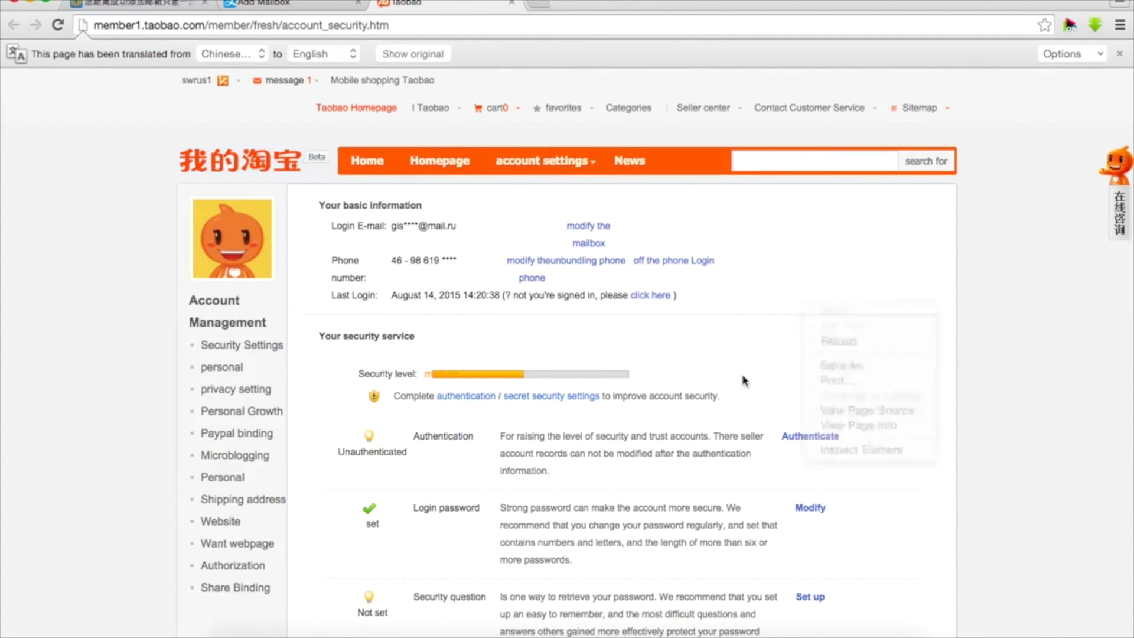
left_click(423, 54)
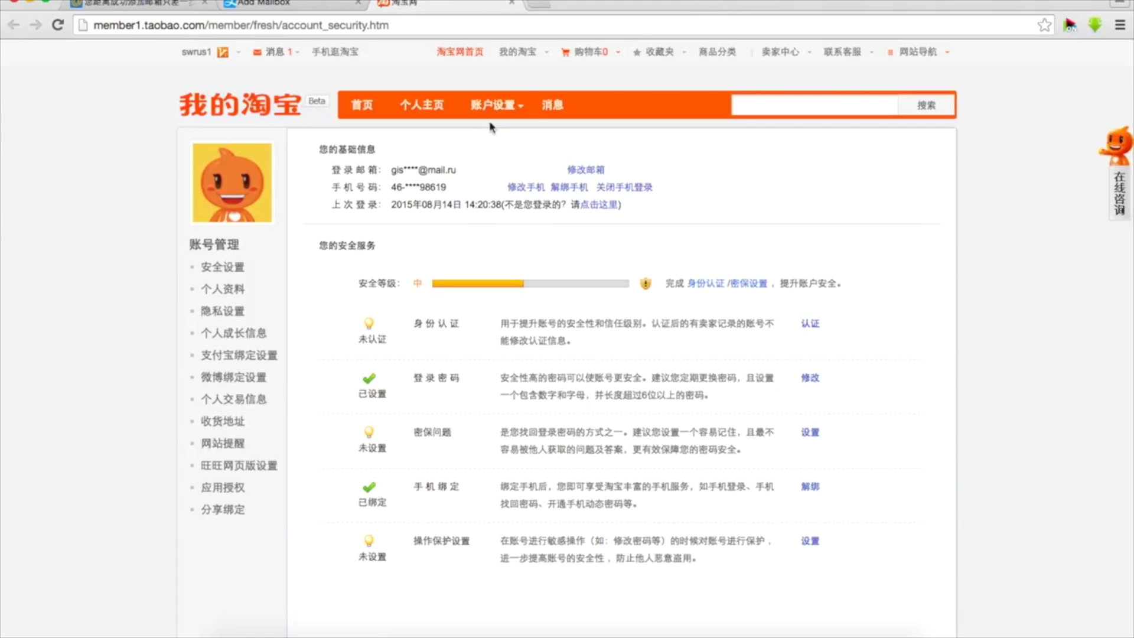
mouse_move(489, 108)
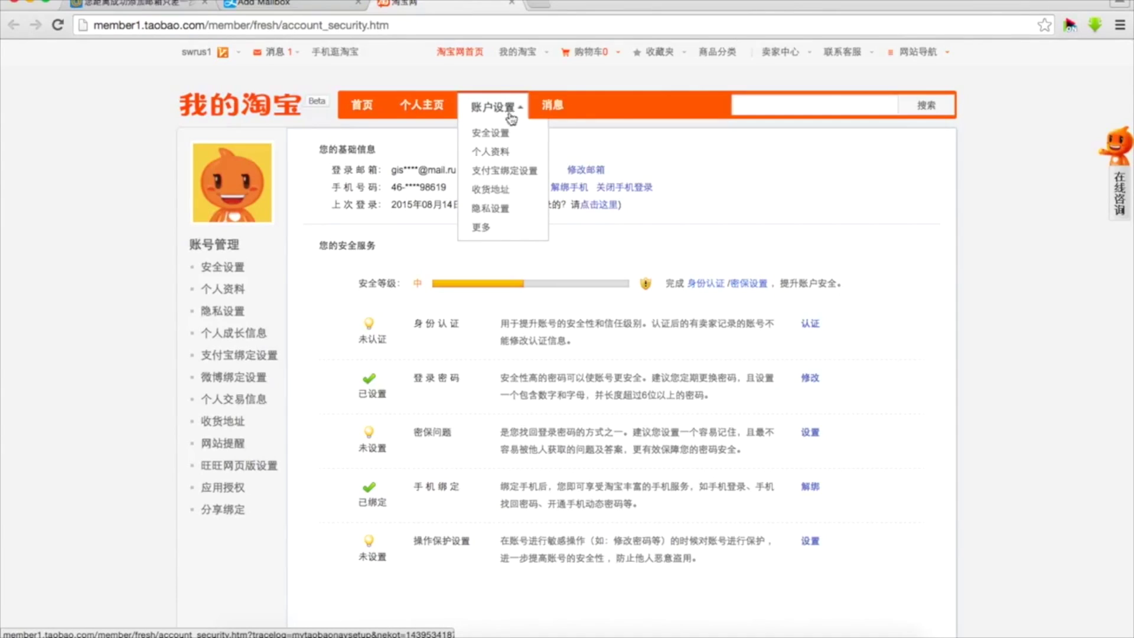
left_click(506, 192)
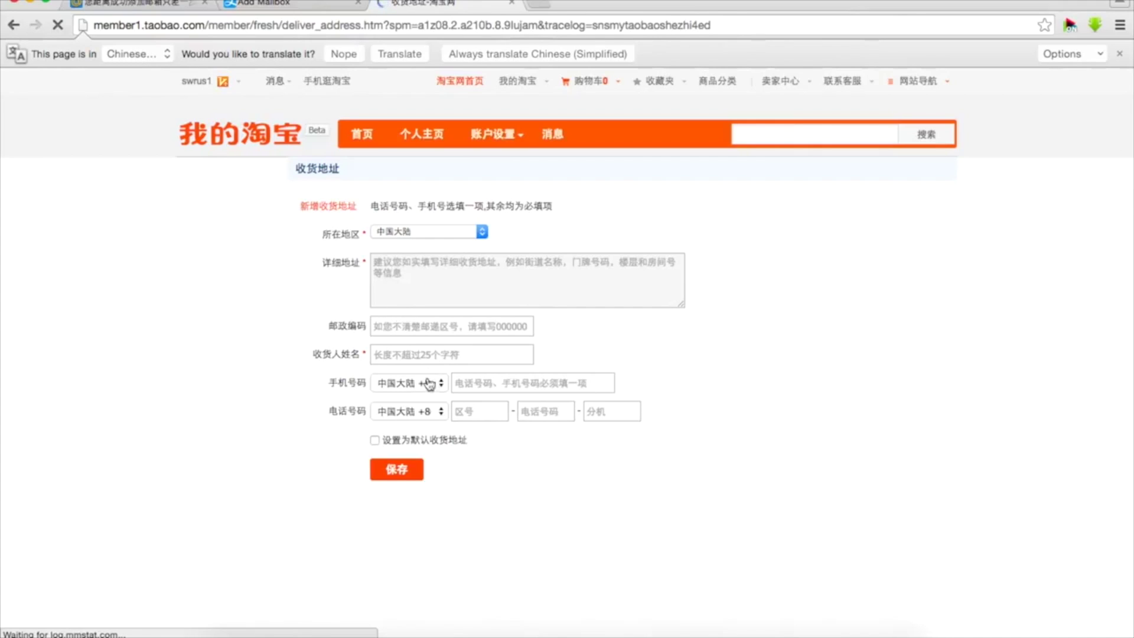
Step: Translate the shipping-address form into English and open the Location country dropdown
right_click(662, 342)
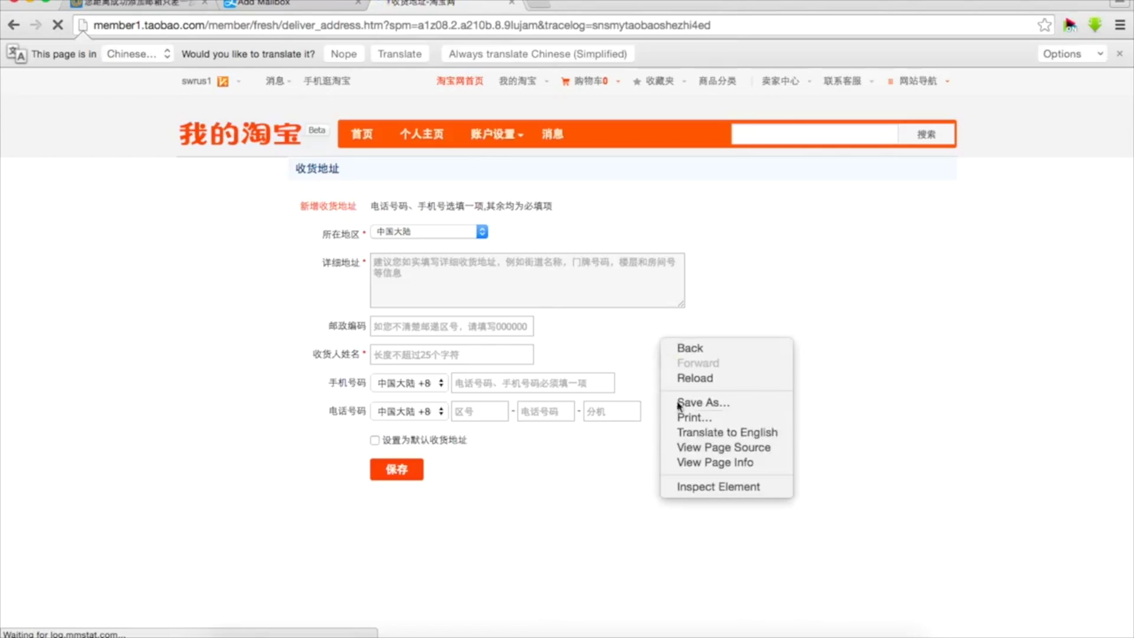
left_click(692, 433)
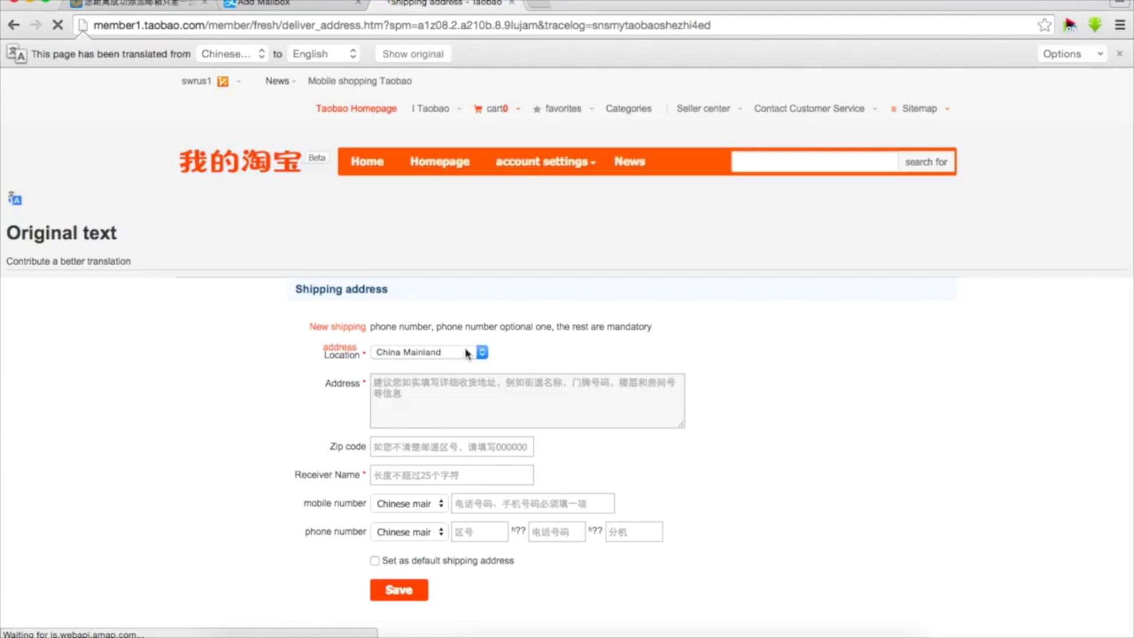
left_click(461, 261)
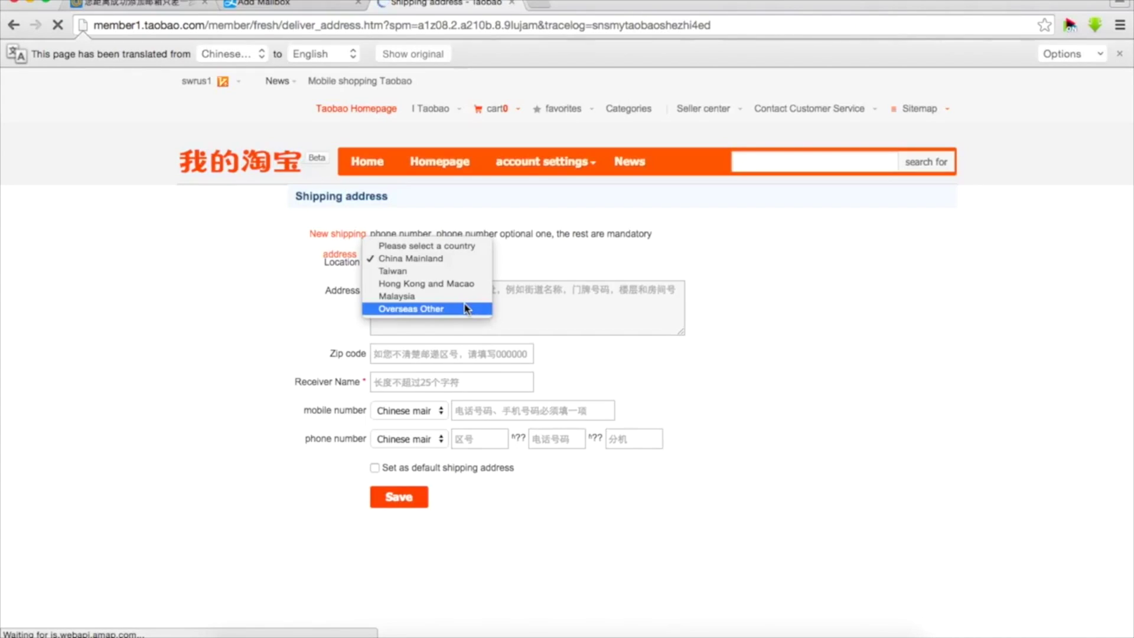
left_click(517, 263)
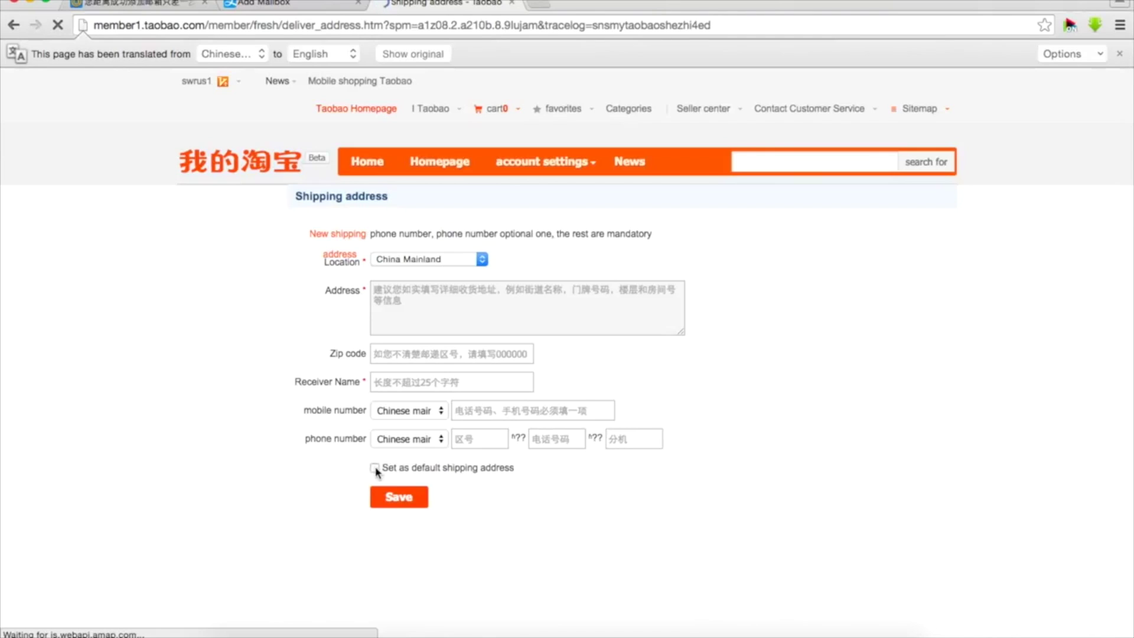
mouse_move(507, 475)
mouse_move(392, 498)
mouse_move(197, 87)
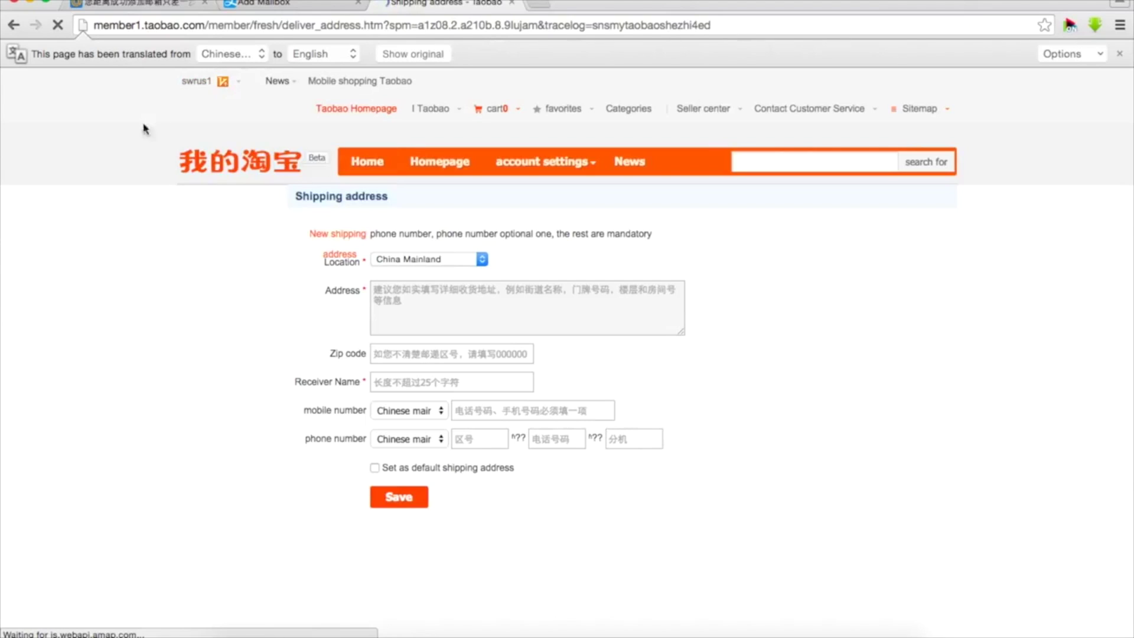